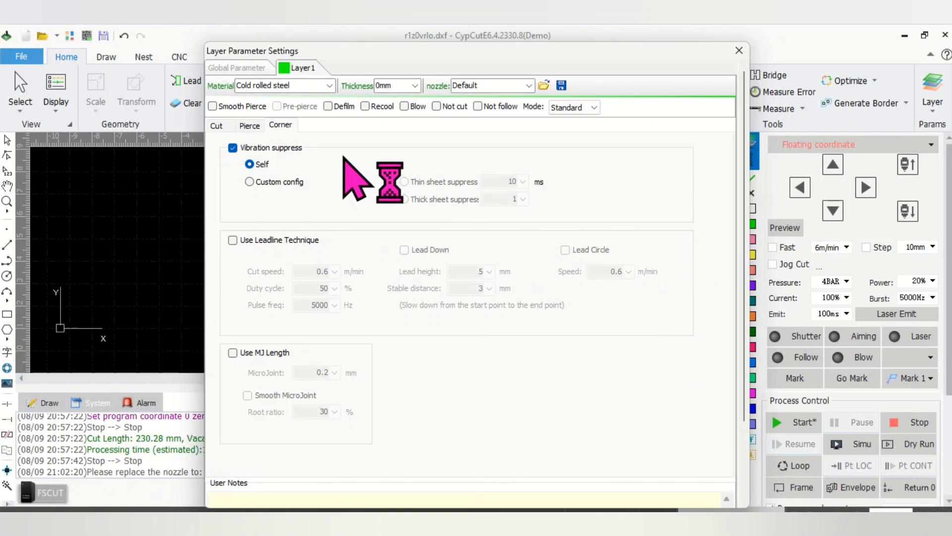
- Close the Layer Parameter Settings dialog to return to the pentagon and panel drawing
{"action": "left_click", "coordinate": [216, 127]}
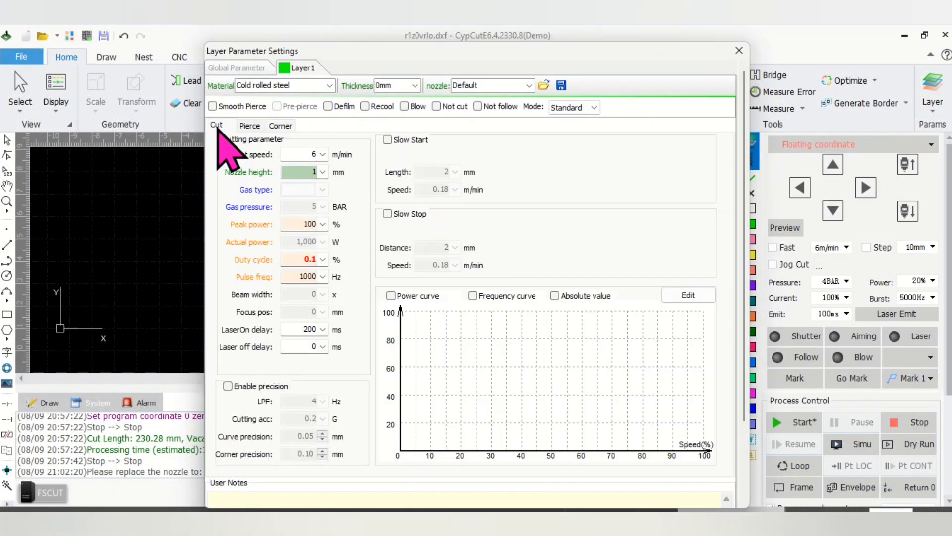
{"action": "left_click", "coordinate": [746, 51]}
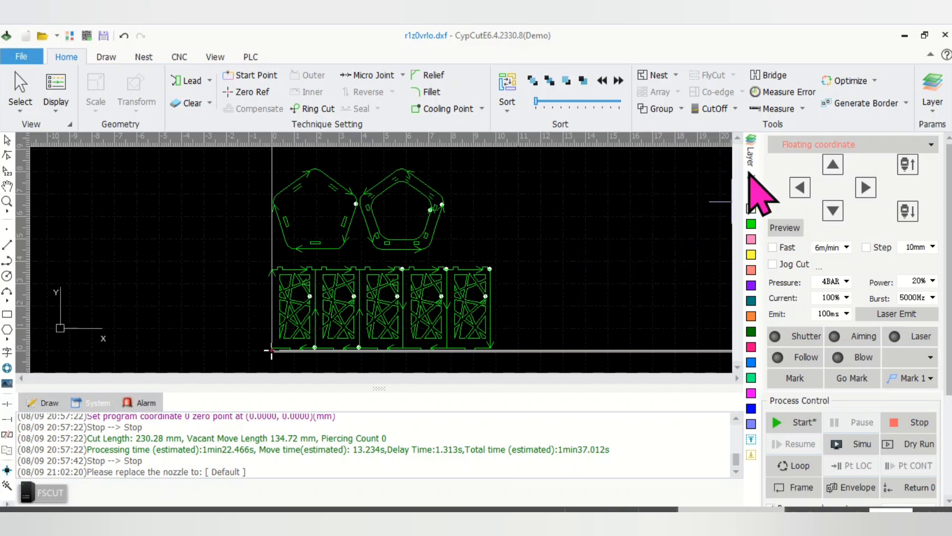
- Open Layer1's parameter settings, showing Cold rolled steel cutting at 6 m/min
{"action": "left_click", "coordinate": [751, 255]}
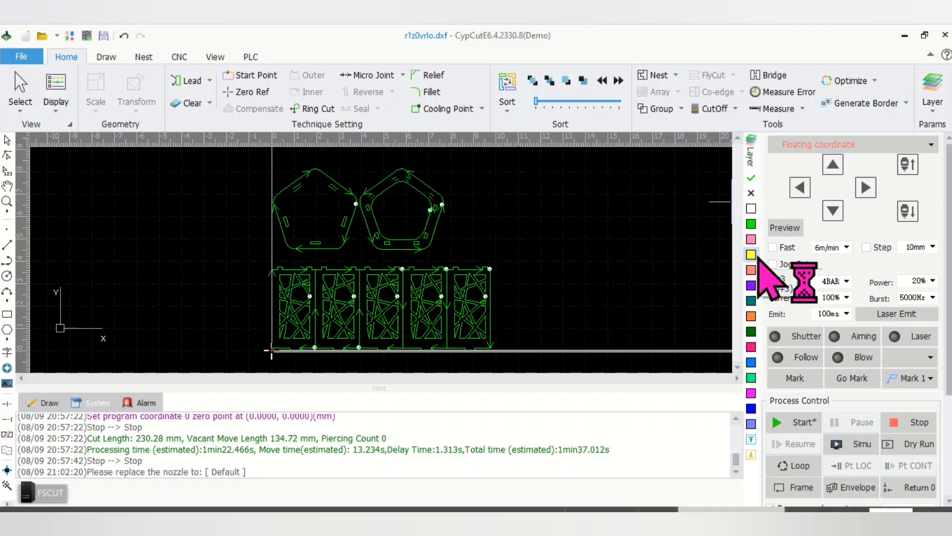
{"action": "left_click", "coordinate": [756, 156]}
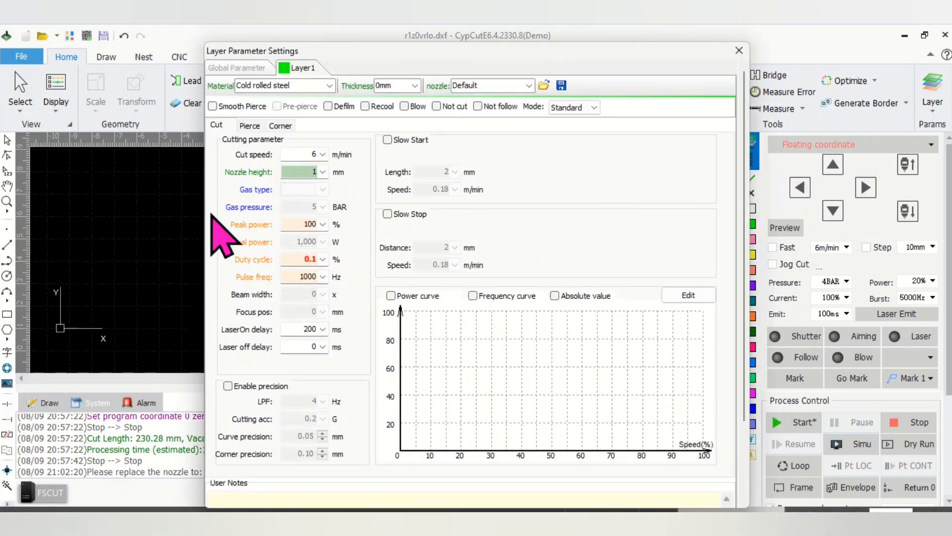
{"action": "left_click", "coordinate": [218, 126]}
{"action": "left_click", "coordinate": [251, 126]}
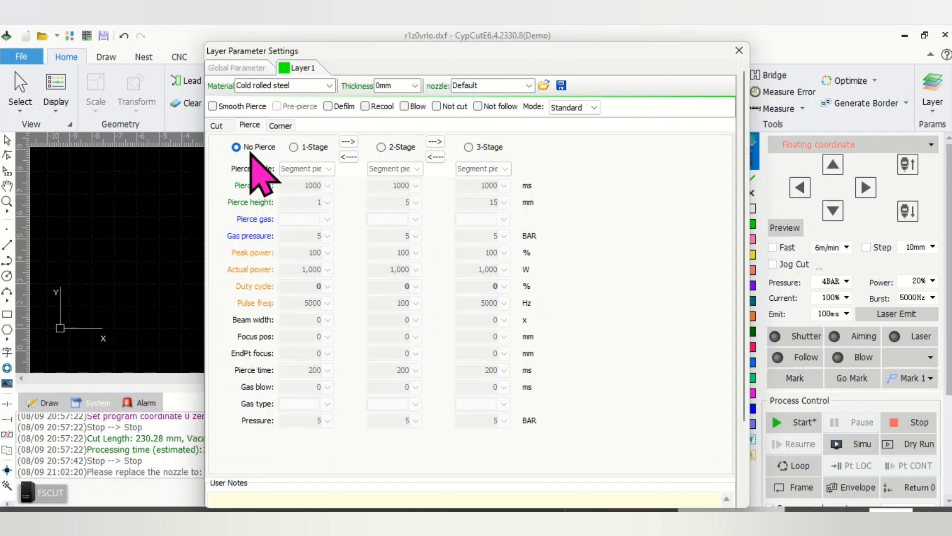
{"action": "left_click", "coordinate": [287, 130]}
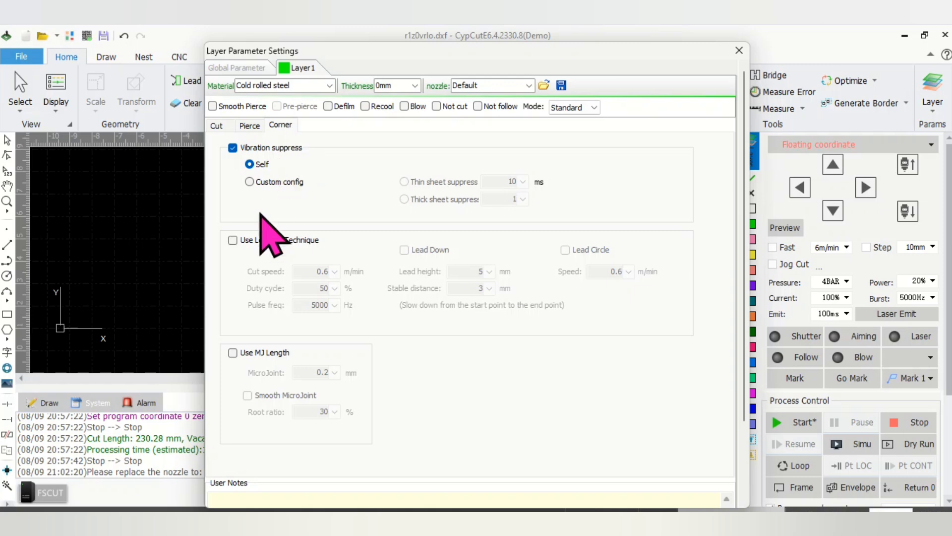
{"action": "left_click", "coordinate": [216, 125]}
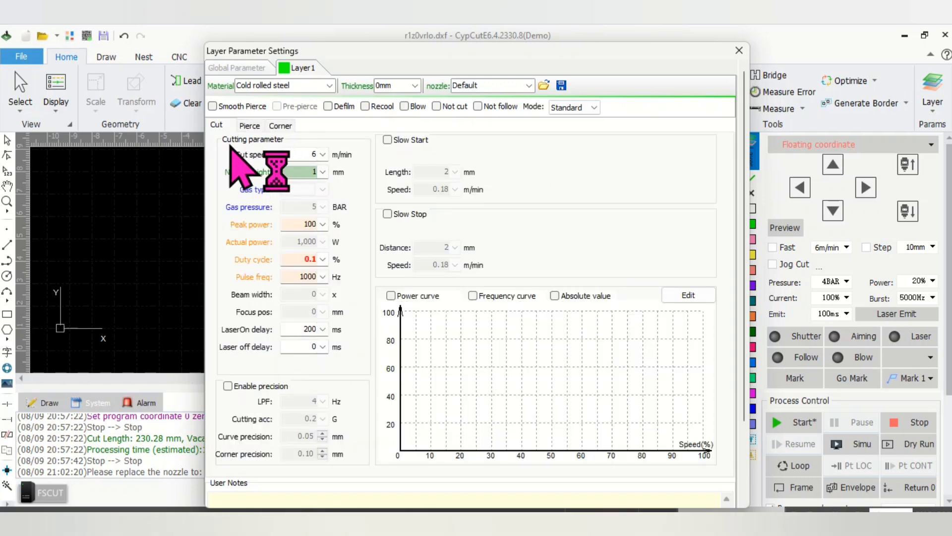
- Set Layer1's cut speed to 5 m/min on the number keypad
{"action": "left_click", "coordinate": [322, 155]}
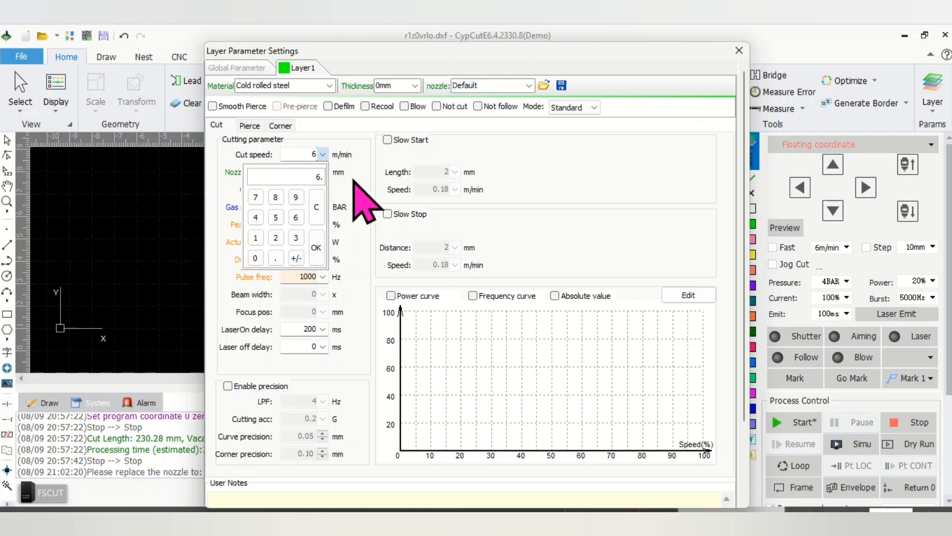
{"action": "left_click", "coordinate": [325, 154]}
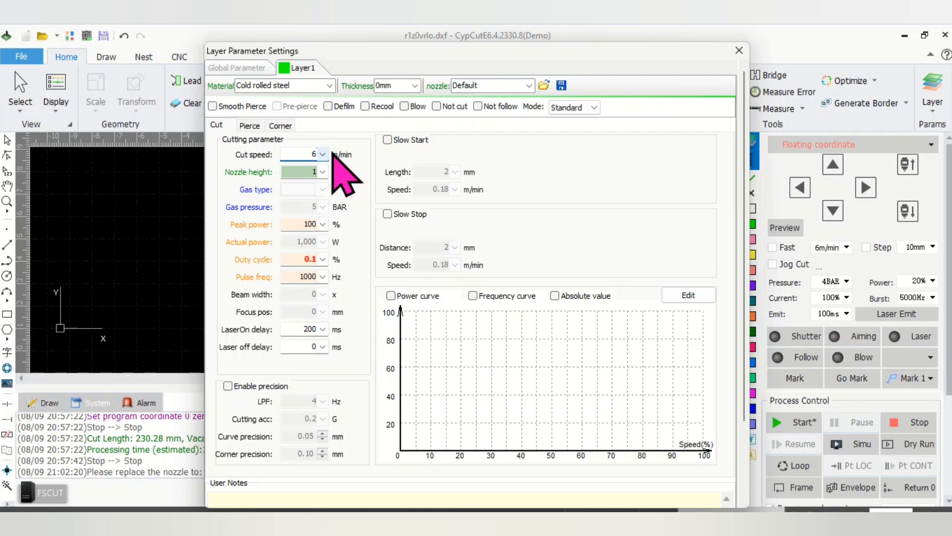
{"action": "left_click", "coordinate": [323, 154]}
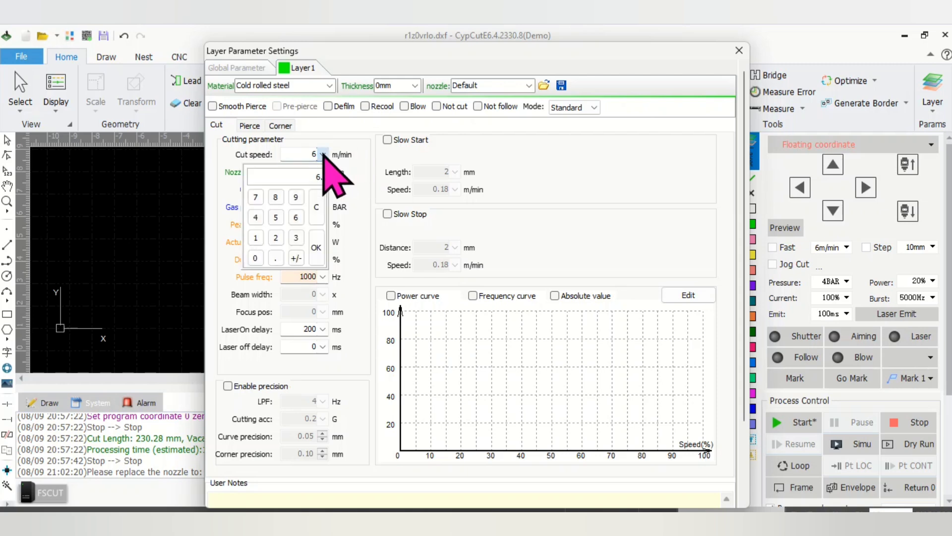
{"action": "left_click", "coordinate": [276, 218]}
{"action": "left_click", "coordinate": [316, 248]}
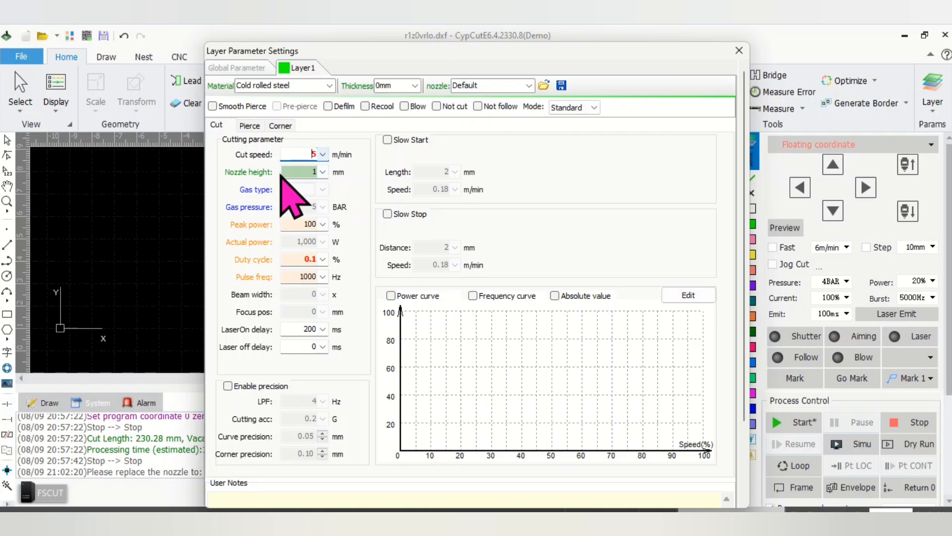
{"action": "left_click", "coordinate": [323, 173]}
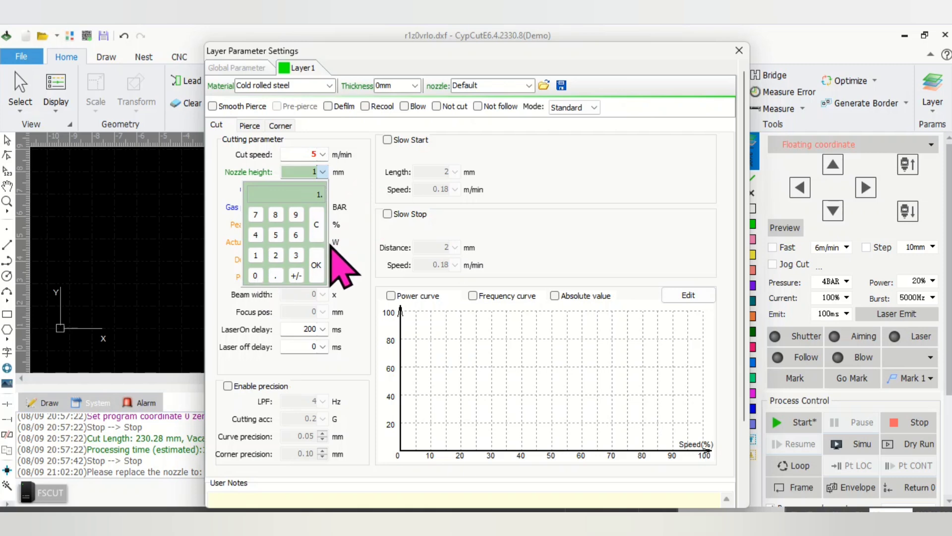
{"action": "left_click", "coordinate": [317, 263]}
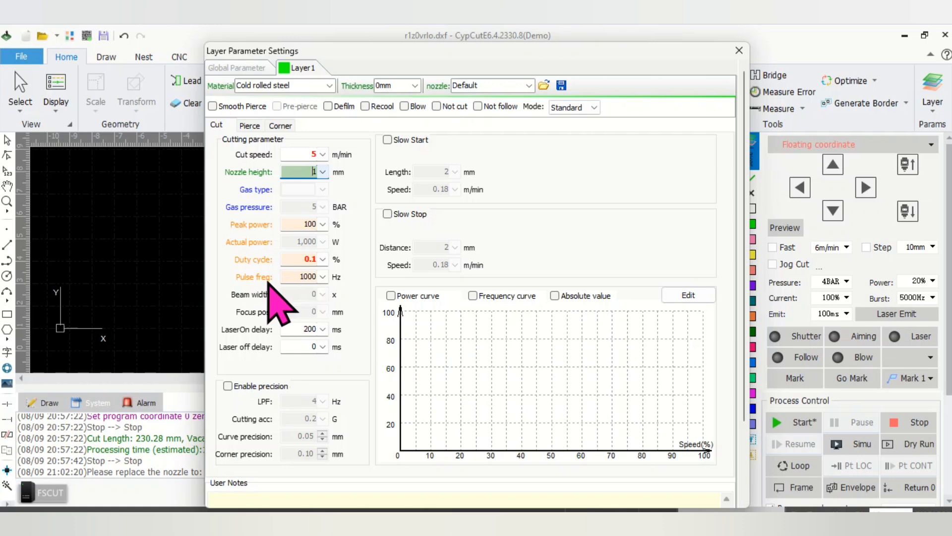
- Set Layer1's duty cycle to 100% on the number keypad
{"action": "left_click", "coordinate": [323, 258]}
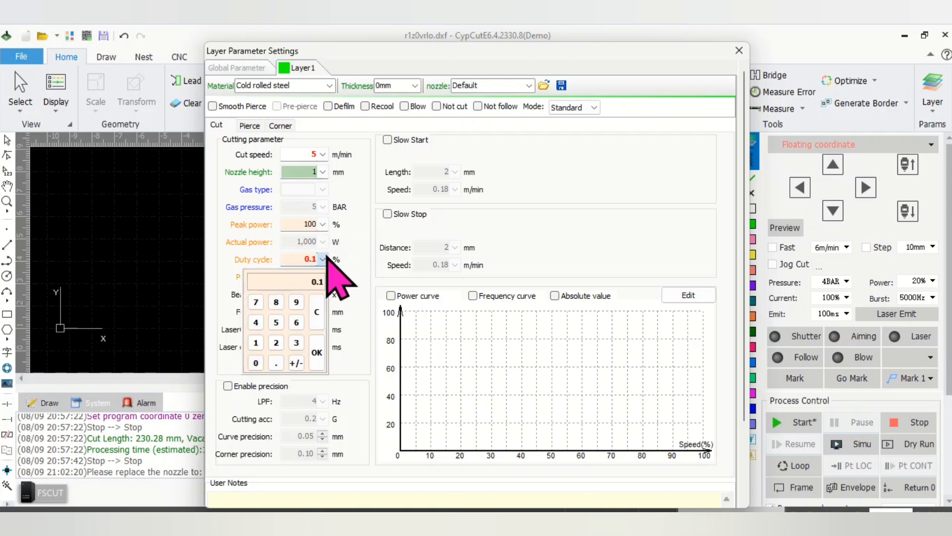
{"action": "left_click", "coordinate": [256, 342]}
{"action": "double_click", "coordinate": [257, 366]}
{"action": "left_click", "coordinate": [317, 353]}
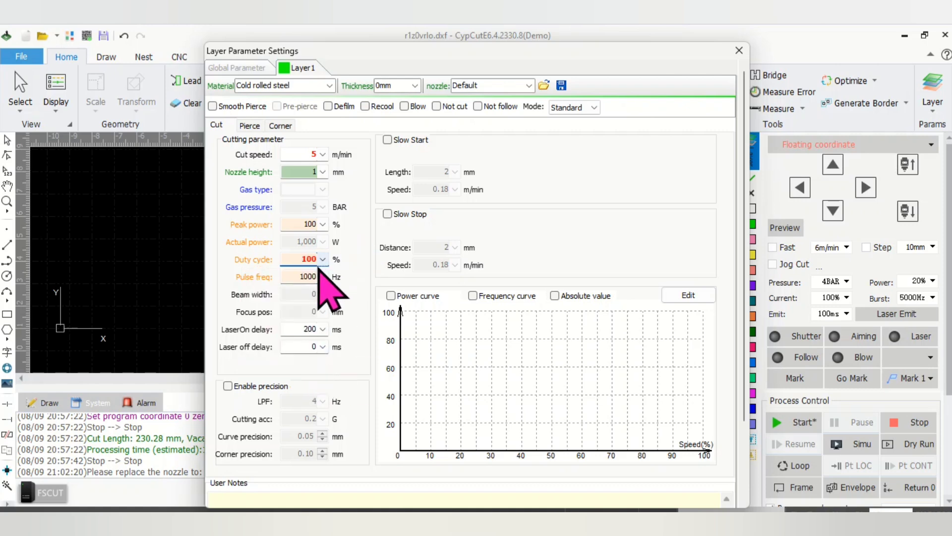
{"action": "left_click", "coordinate": [292, 276]}
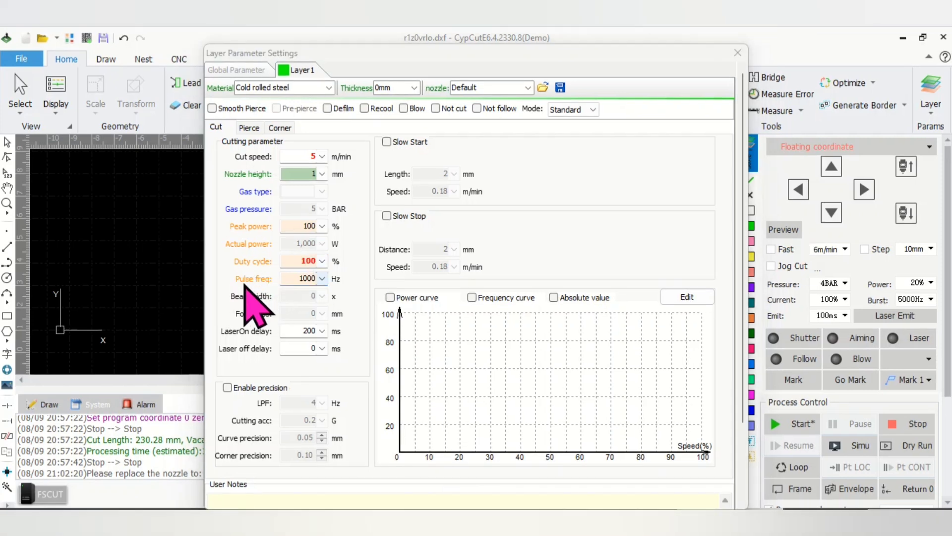
- Enter 5000 Hz as Layer1's pulse frequency
{"action": "left_click", "coordinate": [297, 278]}
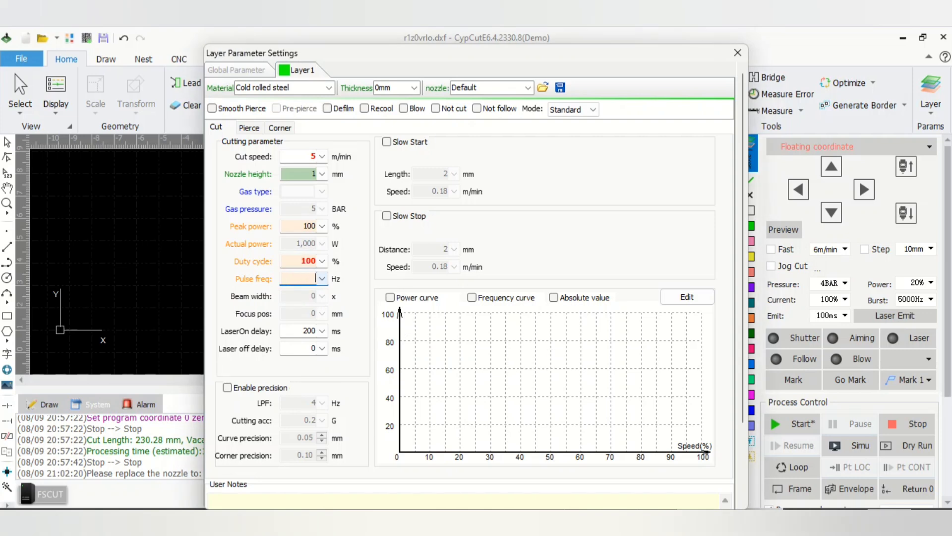
{"action": "type", "text": "5000"}
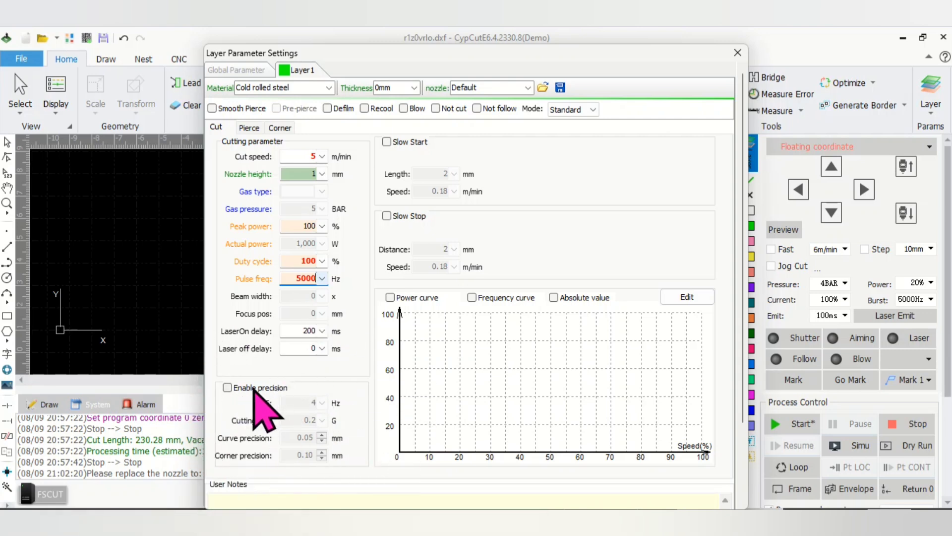
- Tick Enable precision in Layer1's Cut settings
{"action": "left_click", "coordinate": [228, 388]}
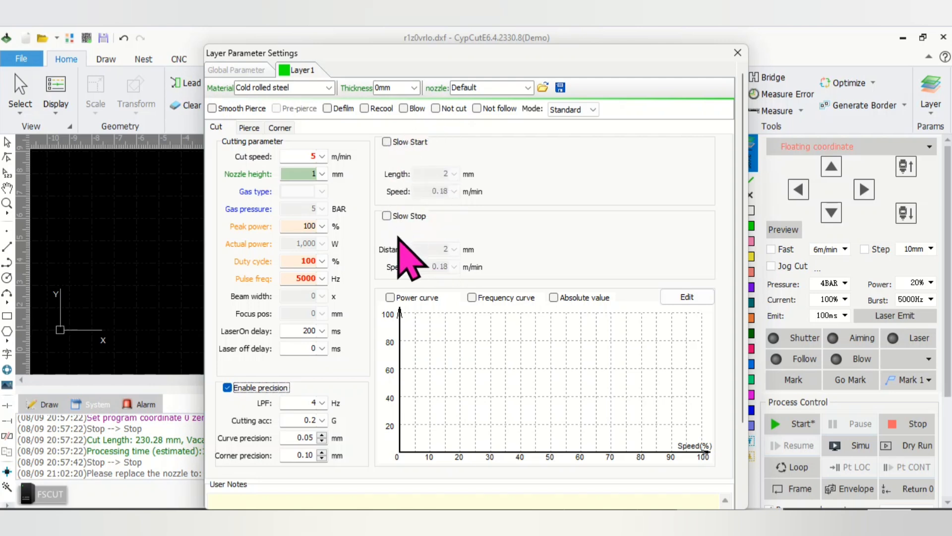
- Enable Layer1's power curve and apply the Smoothing pattern
{"action": "left_click", "coordinate": [390, 297]}
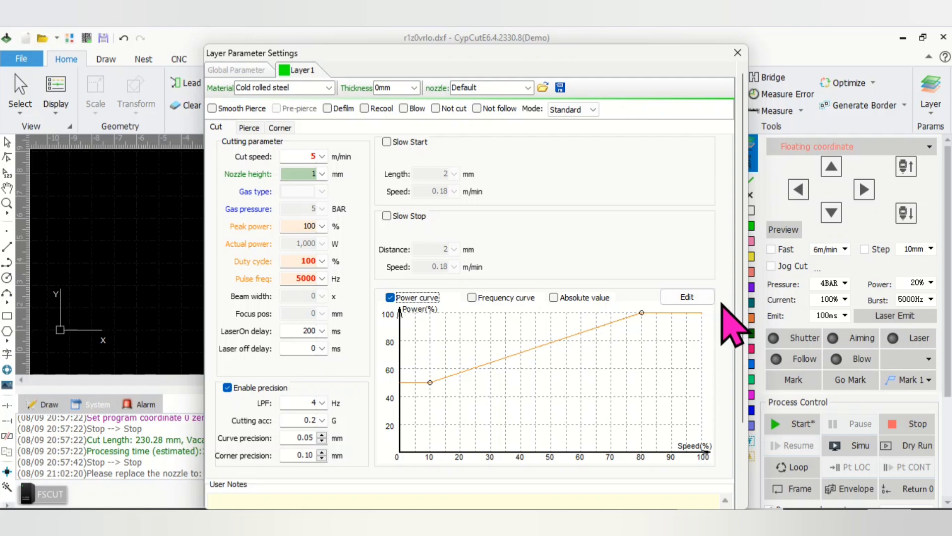
{"action": "left_click", "coordinate": [687, 297]}
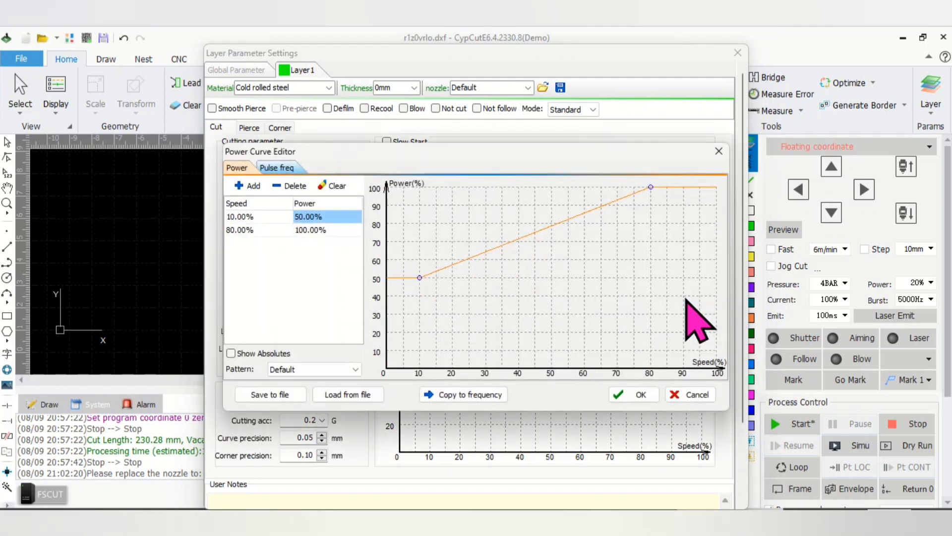
{"action": "left_click", "coordinate": [300, 369]}
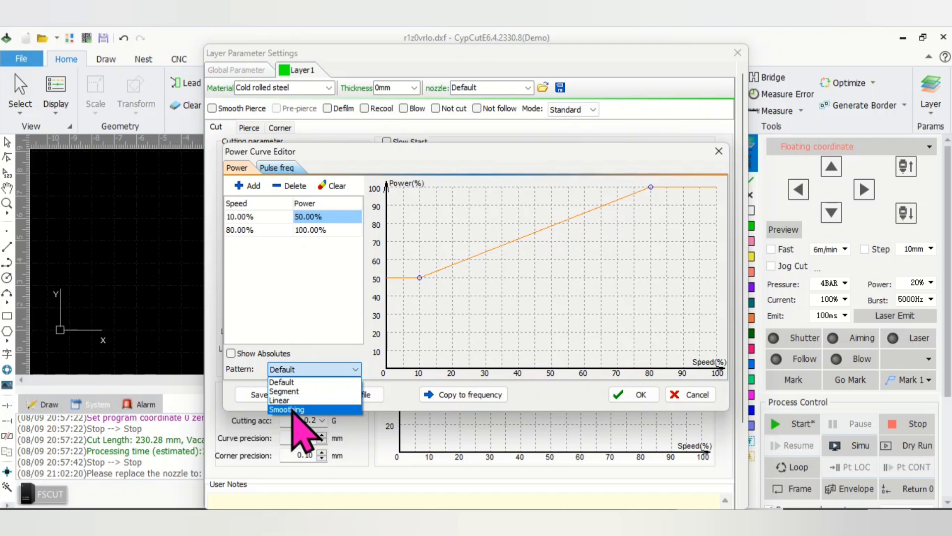
{"action": "left_click", "coordinate": [297, 410]}
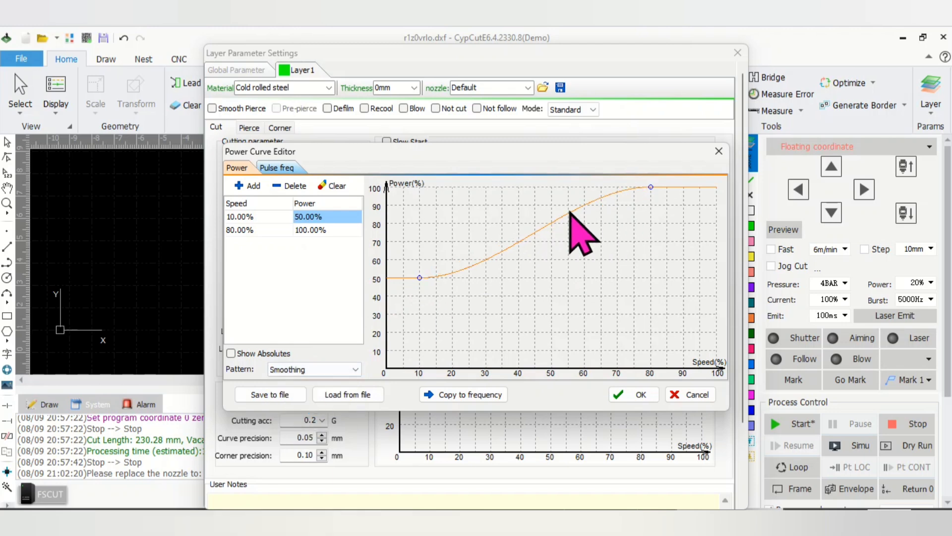
{"action": "left_click", "coordinate": [630, 395]}
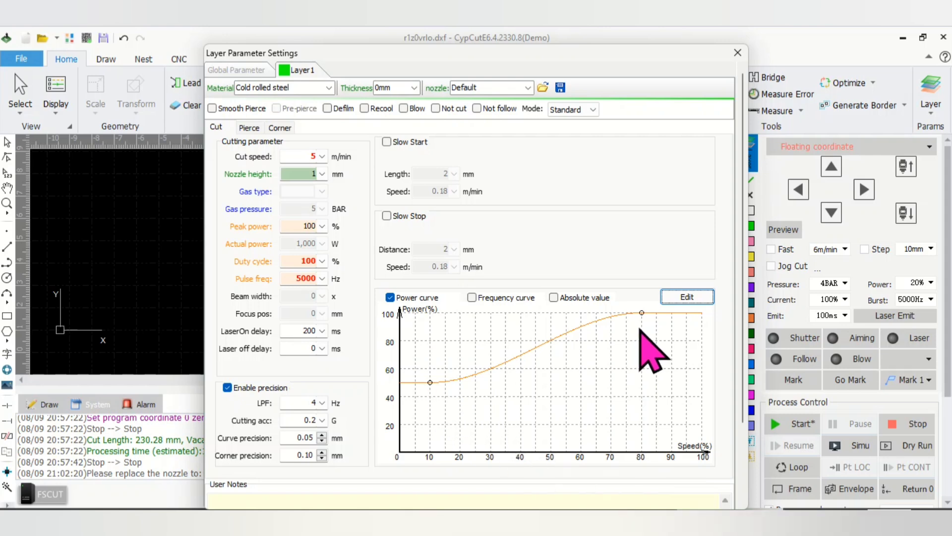
- Drag the curve points to 50% power at 0% speed and 100% at 87.29%
{"action": "left_click", "coordinate": [697, 297]}
{"action": "mouse_move", "coordinate": [418, 278]}
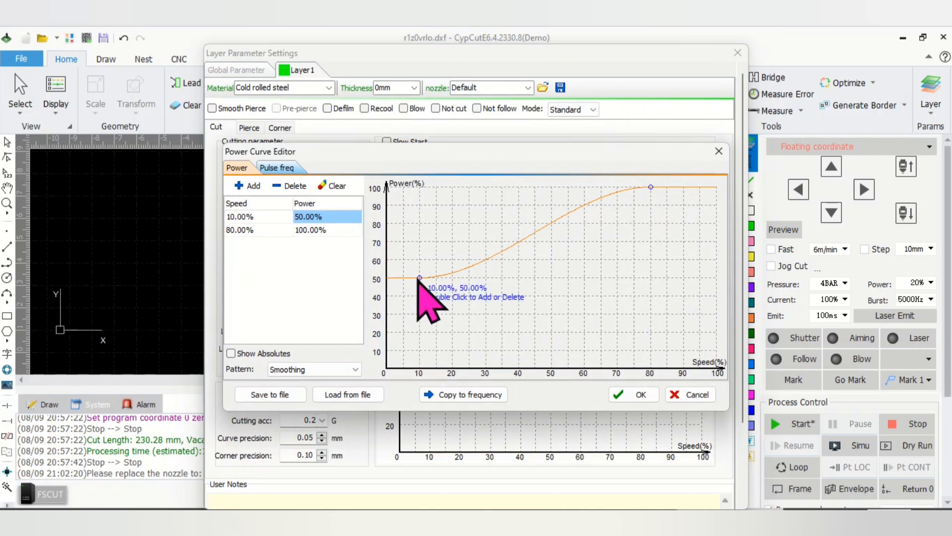
{"action": "left_click_drag", "start_coordinate": [419, 278], "coordinate": [387, 188]}
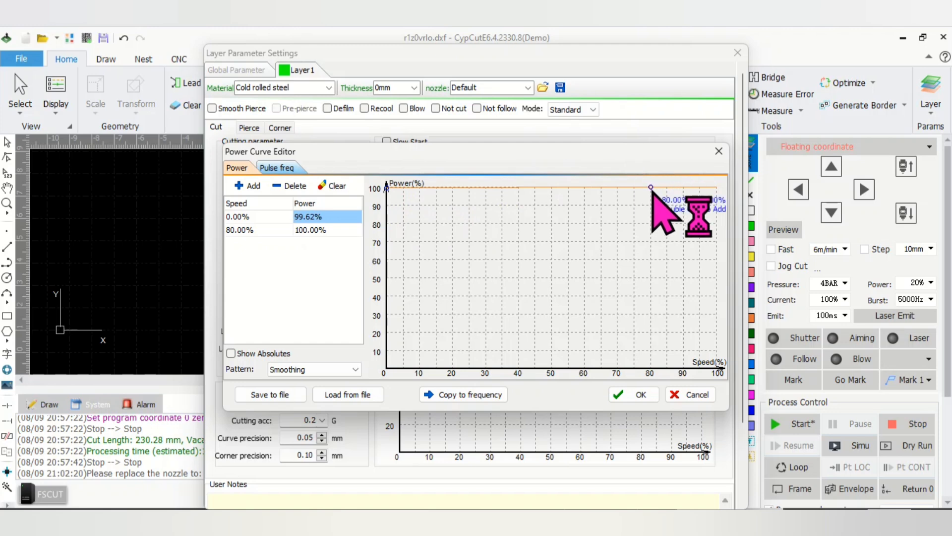
{"action": "left_click_drag", "start_coordinate": [651, 187], "coordinate": [675, 243]}
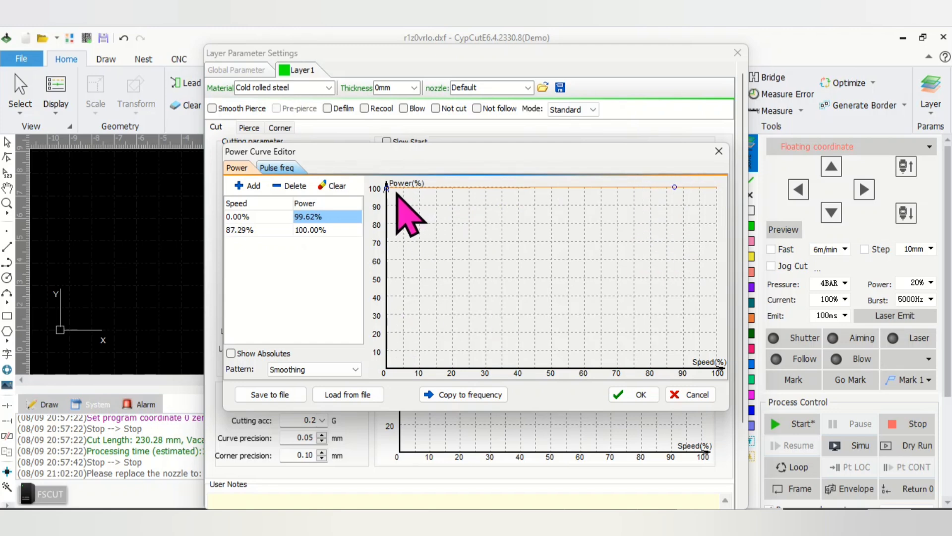
{"action": "left_click_drag", "start_coordinate": [387, 189], "coordinate": [387, 338]}
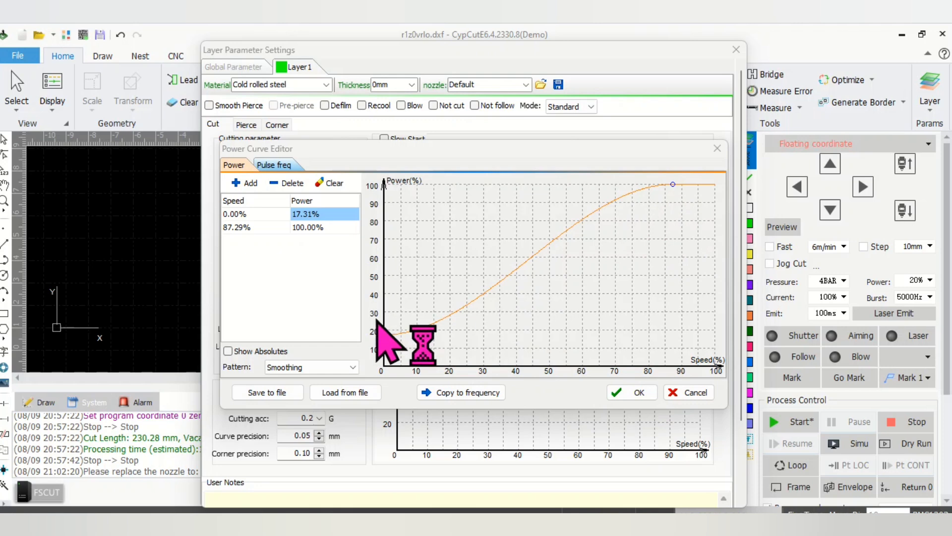
{"action": "mouse_move", "coordinate": [389, 335]}
{"action": "left_mouse_down"}
{"action": "mouse_move", "coordinate": [386, 302]}
{"action": "mouse_move", "coordinate": [370, 279]}
{"action": "left_mouse_up"}
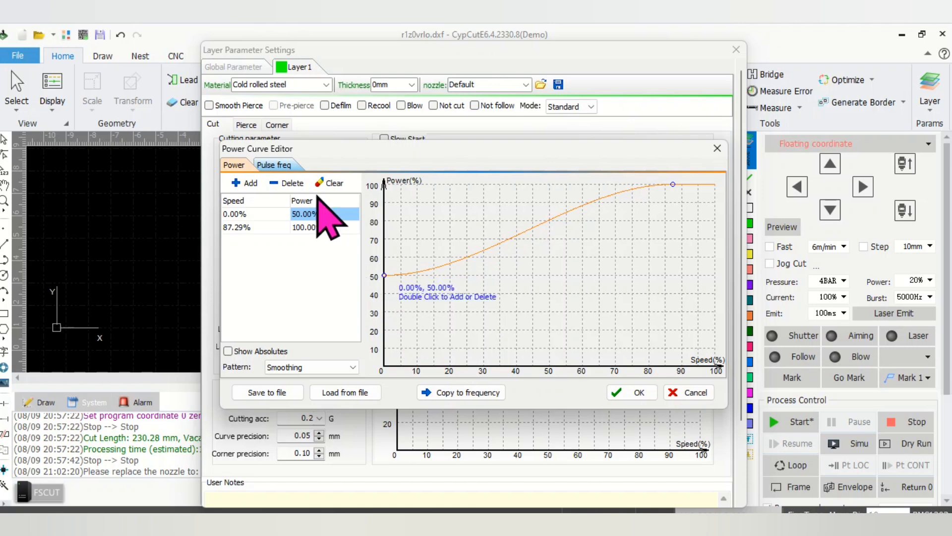
- Add two intermediate power-curve points, shape them into a gradual ramp, and accept
{"action": "left_click", "coordinate": [246, 187]}
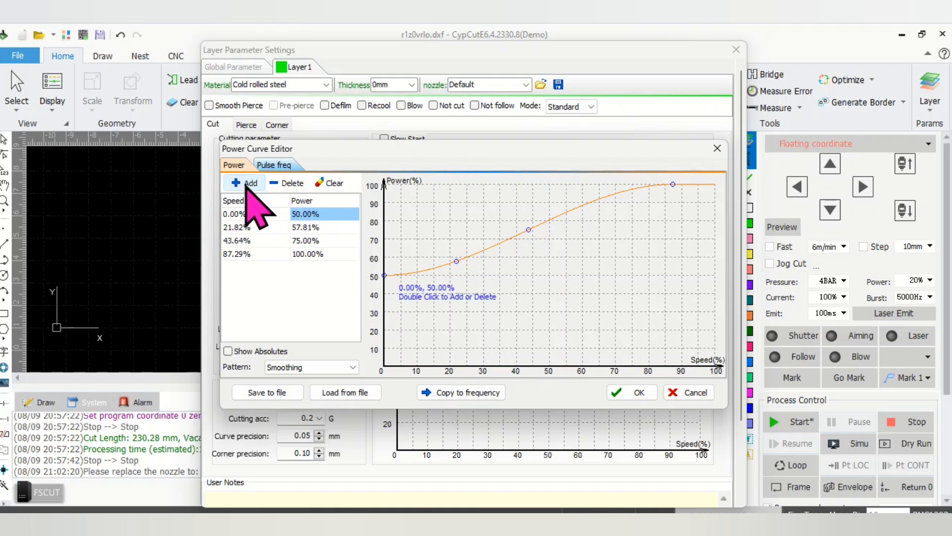
{"action": "left_click", "coordinate": [246, 187]}
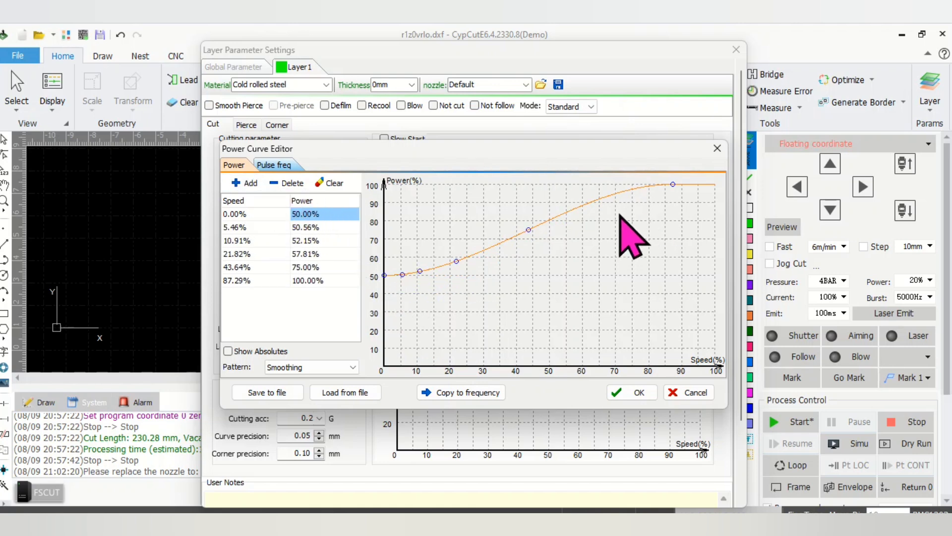
{"action": "mouse_move", "coordinate": [529, 229]}
{"action": "left_mouse_down"}
{"action": "mouse_move", "coordinate": [595, 251]}
{"action": "mouse_move", "coordinate": [579, 246]}
{"action": "left_mouse_up"}
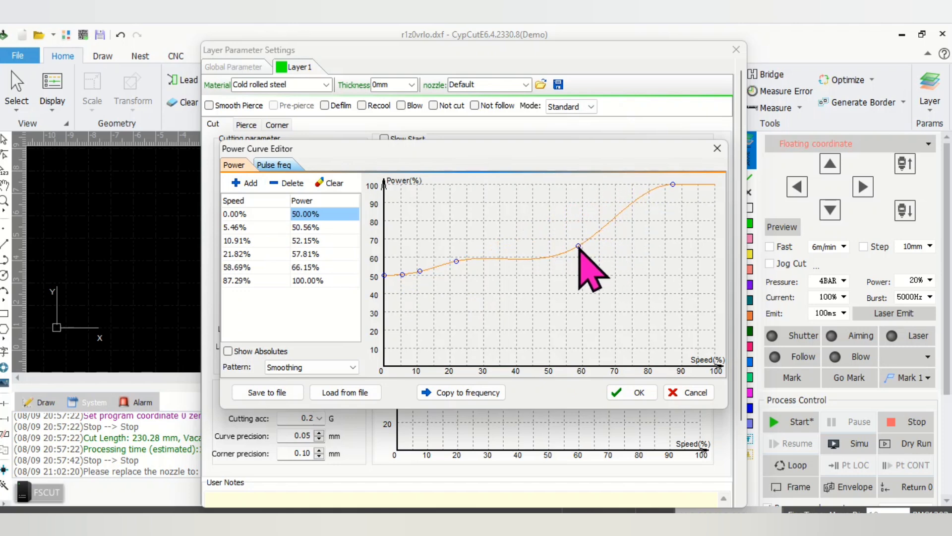
{"action": "mouse_move", "coordinate": [456, 261]}
{"action": "left_mouse_down"}
{"action": "mouse_move", "coordinate": [471, 269]}
{"action": "mouse_move", "coordinate": [418, 276]}
{"action": "left_mouse_up"}
{"action": "mouse_move", "coordinate": [403, 275]}
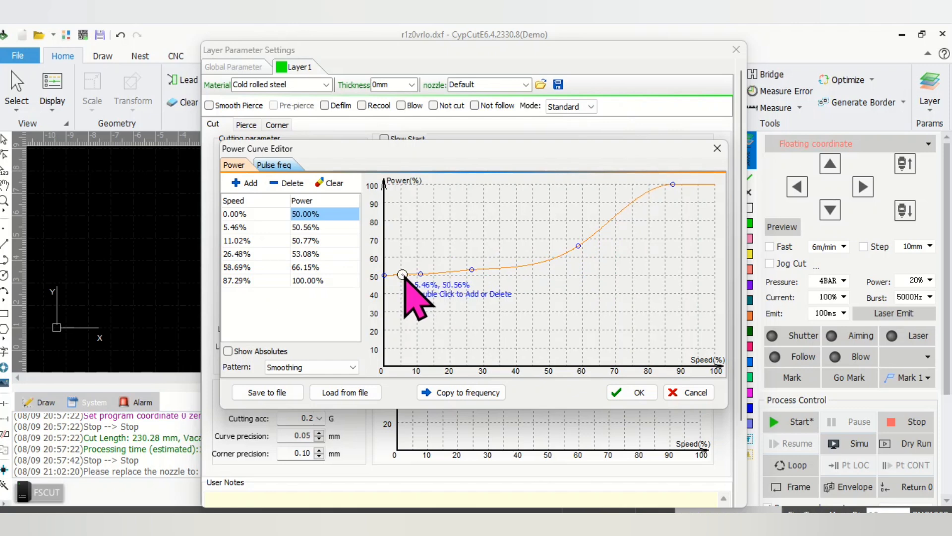
{"action": "left_click", "coordinate": [647, 397]}
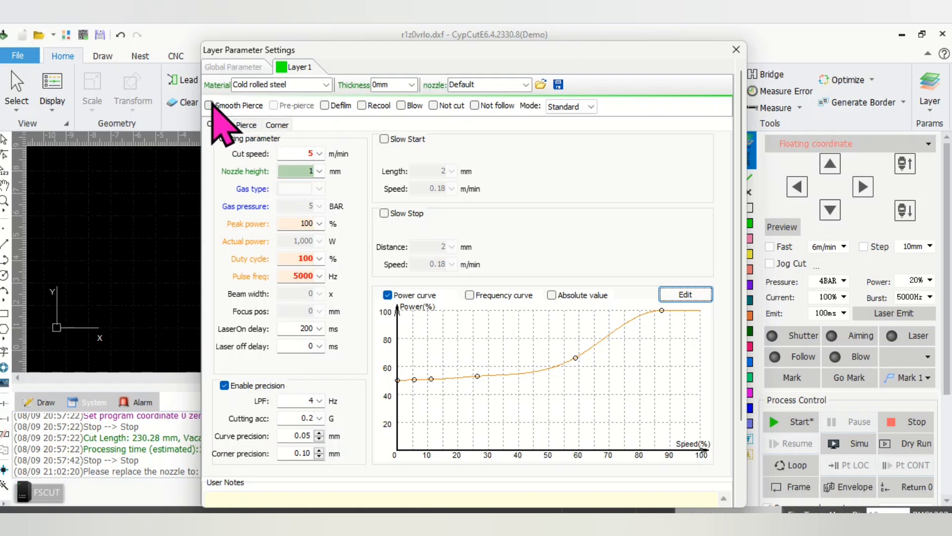
- Switch Layer1's parameters to the Pierce tab
{"action": "left_click", "coordinate": [210, 105]}
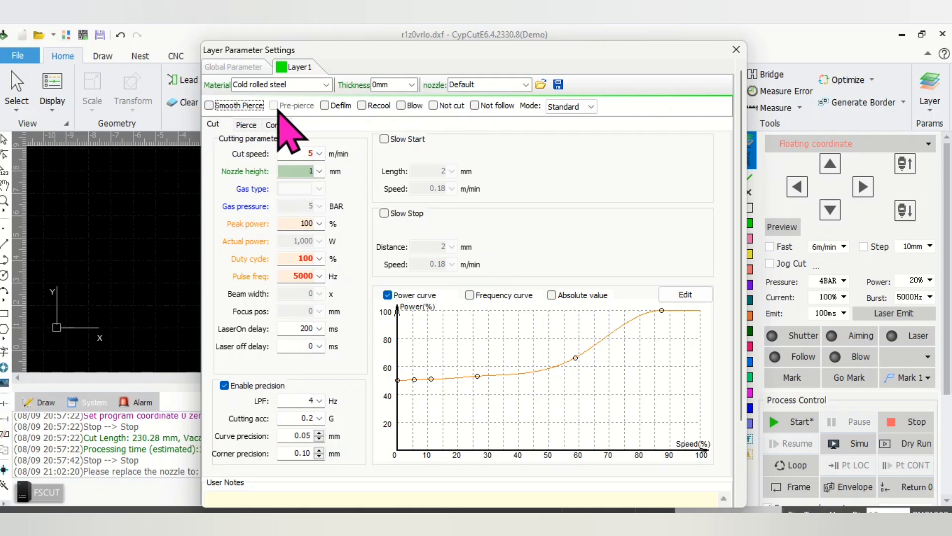
- On Layer 1's Pierce tab, choose 3-Stage piercing (1, 5, 15 mm) and enable Pre-pierce
{"action": "left_click", "coordinate": [248, 125]}
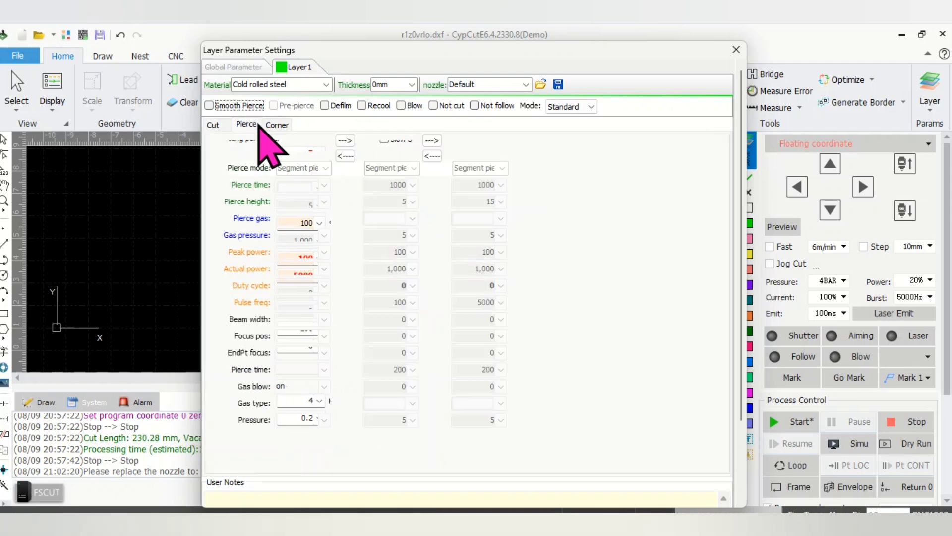
{"action": "left_click", "coordinate": [468, 146]}
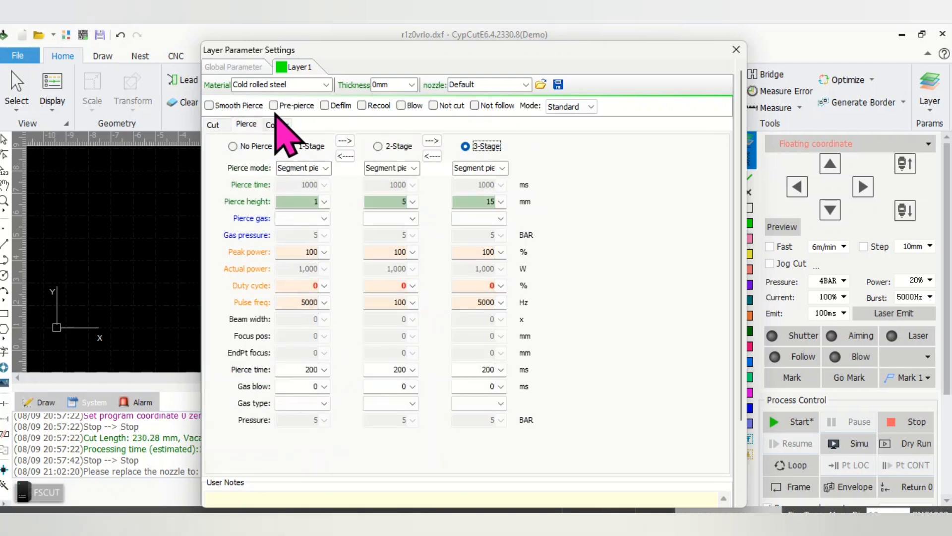
{"action": "left_click", "coordinate": [278, 103]}
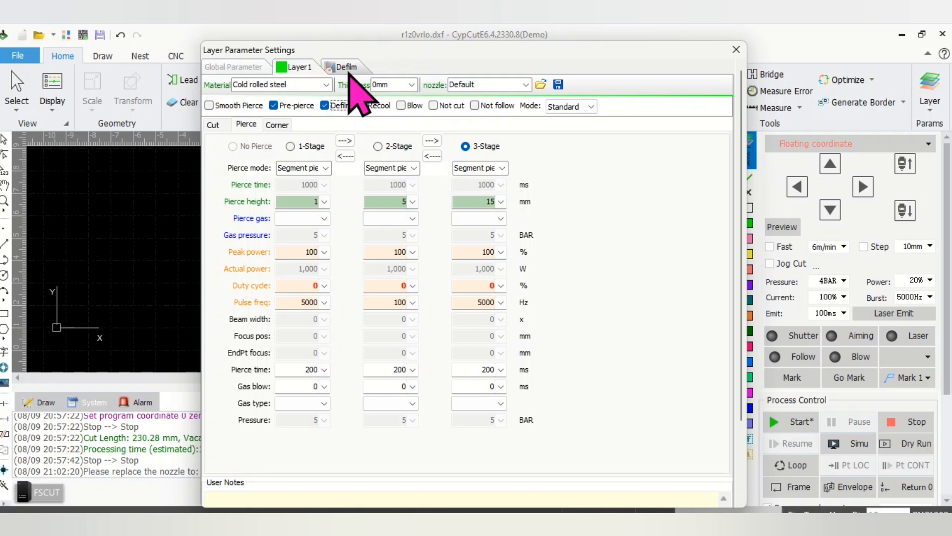
- Review the Defilm parameters (12 m/min, 15 mm, 30% power) and close the layer settings
{"action": "left_click", "coordinate": [348, 70]}
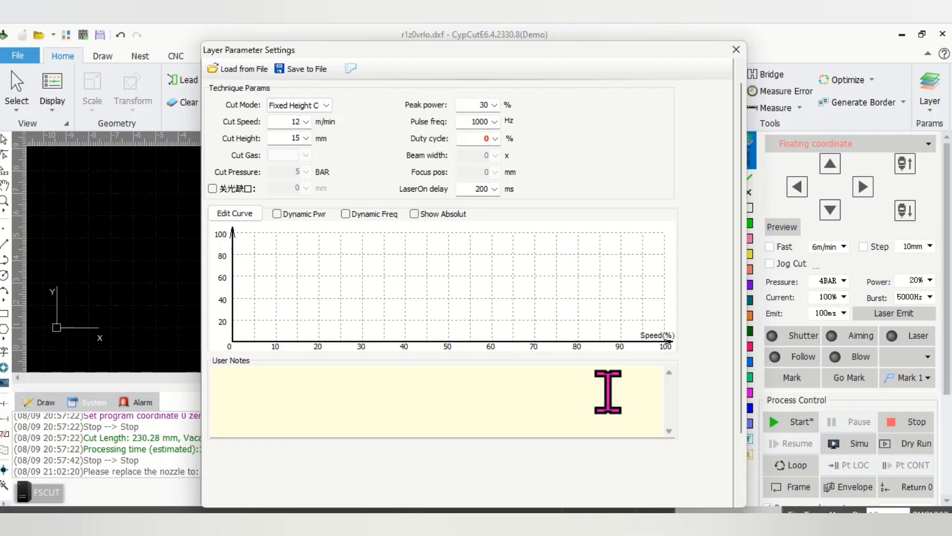
{"action": "mouse_move", "coordinate": [740, 297]}
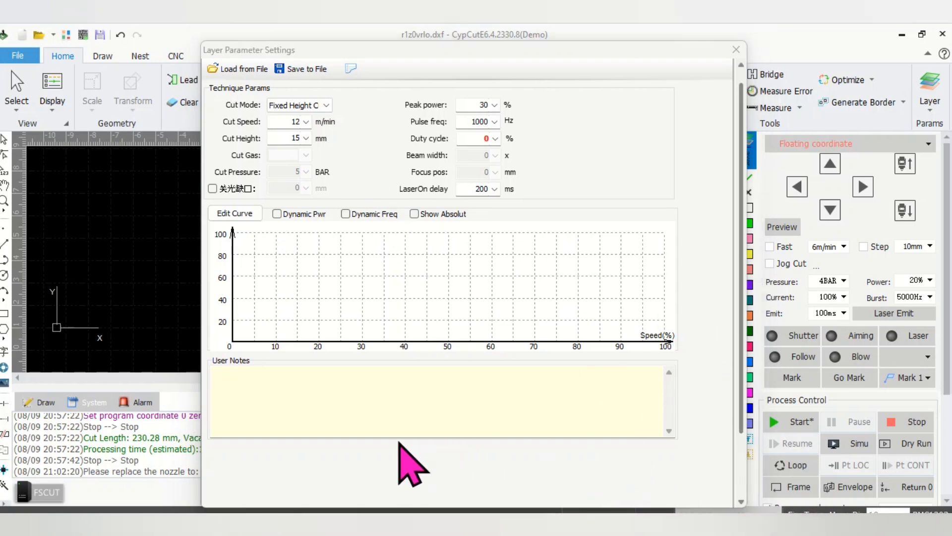
{"action": "left_click", "coordinate": [736, 50]}
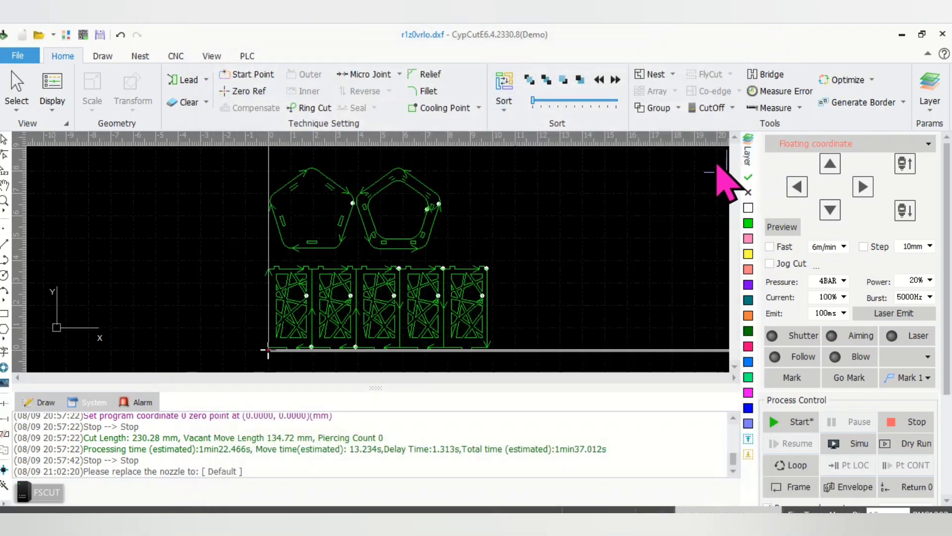
- Reopen Layer 1's parameter settings, showing 6 m/min cut speed, 0.1% duty, 1000 Hz
{"action": "left_click", "coordinate": [745, 151]}
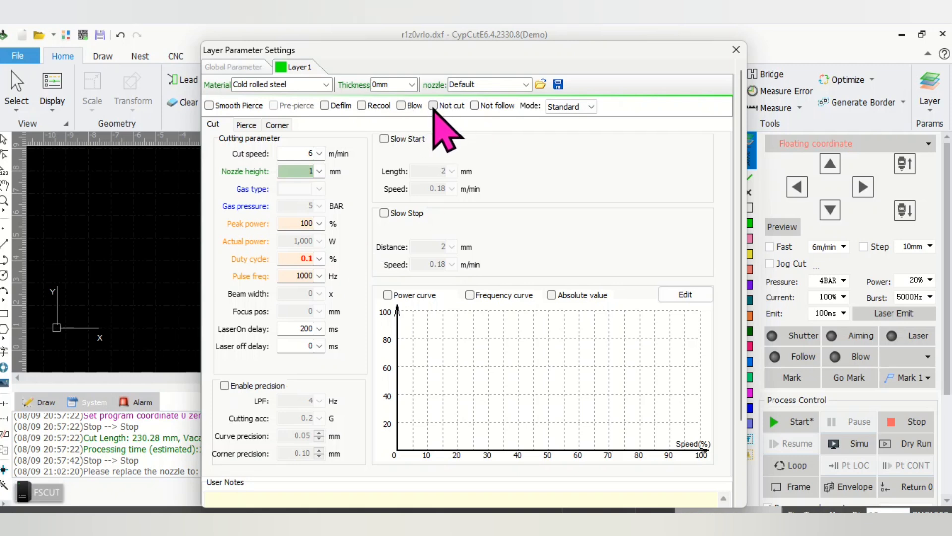
- Untick Not cut and set Layer 1 to 1-Stage piercing at 8 mm height
{"action": "left_click", "coordinate": [433, 105]}
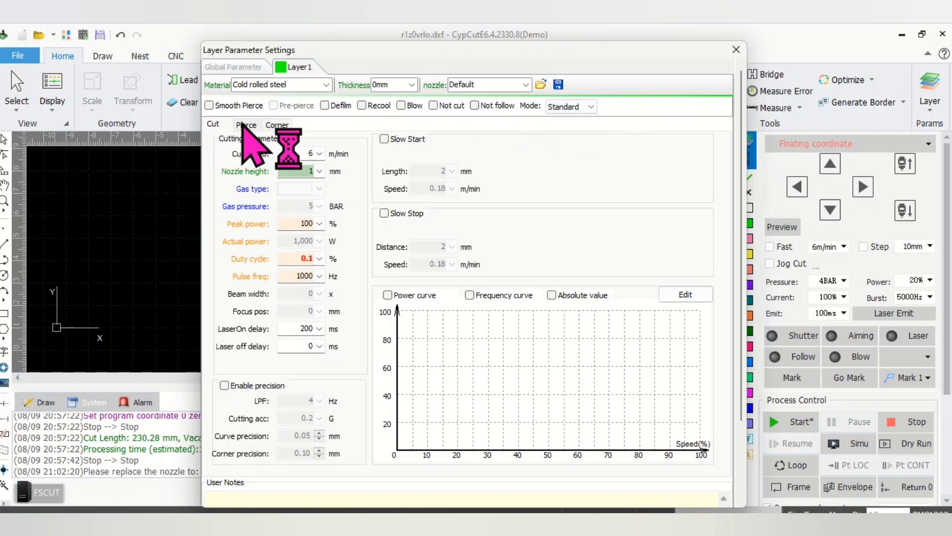
{"action": "left_click", "coordinate": [244, 124]}
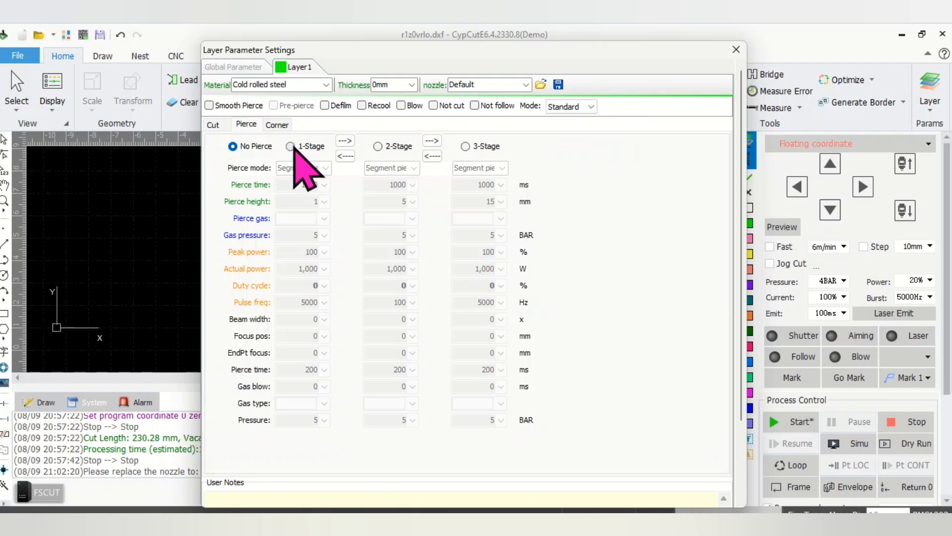
{"action": "left_click", "coordinate": [292, 146]}
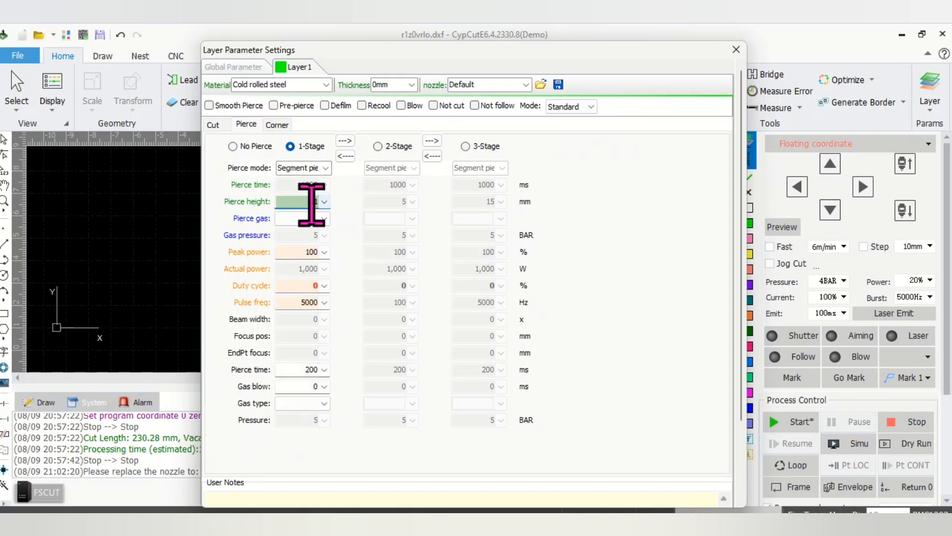
{"action": "type", "text": "8"}
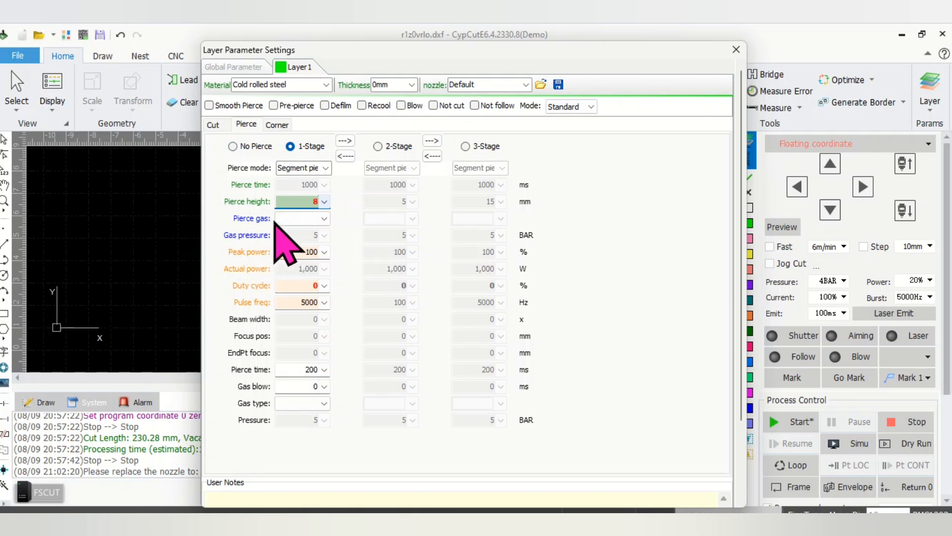
{"action": "left_click", "coordinate": [324, 219]}
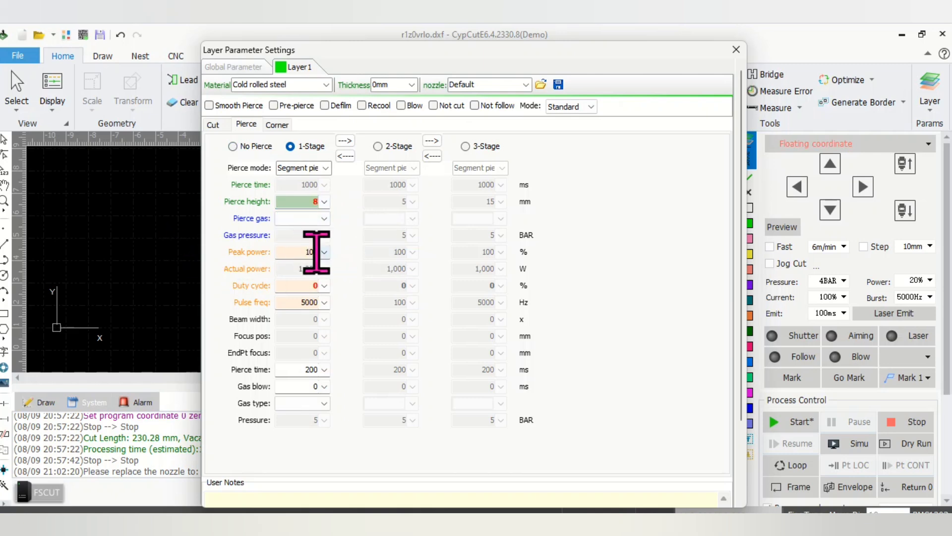
- Set pierce peak power to 40%, duty cycle to 100% and pulse frequency to 15 Hz
{"action": "double_click", "coordinate": [297, 248]}
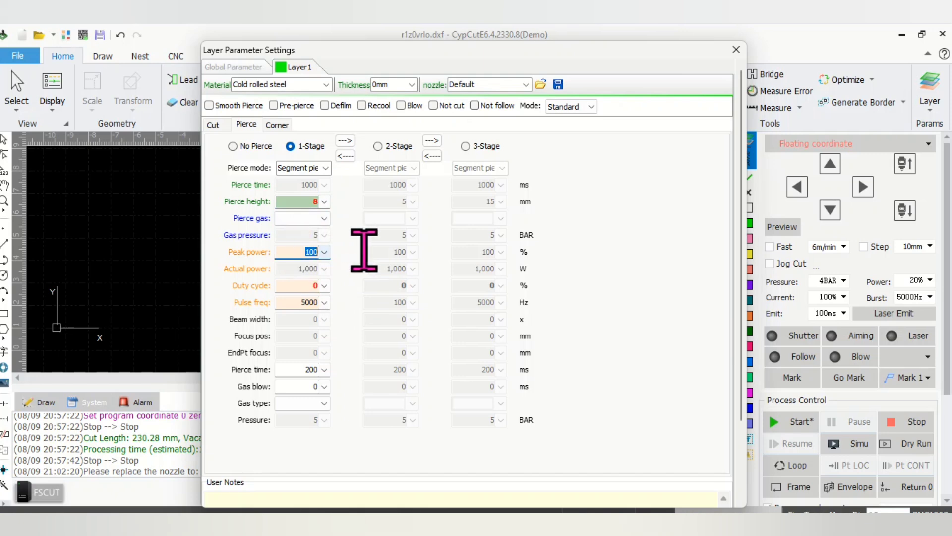
{"action": "type", "text": "40"}
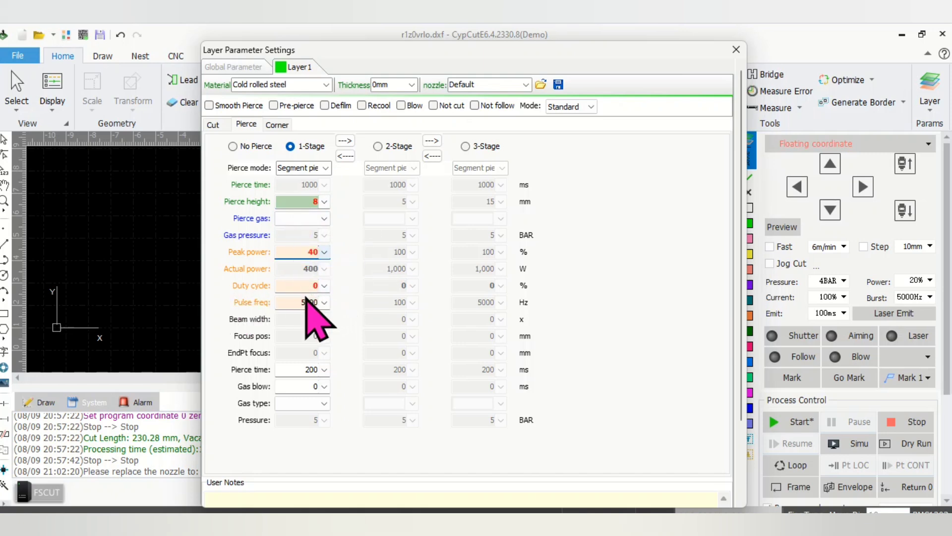
{"action": "left_click", "coordinate": [308, 284]}
{"action": "type", "text": "100"}
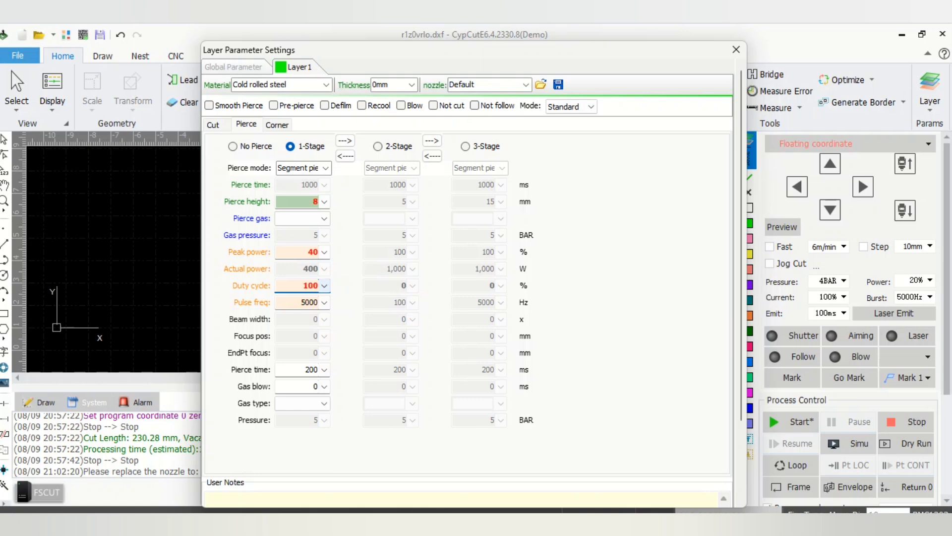
{"action": "double_click", "coordinate": [284, 301]}
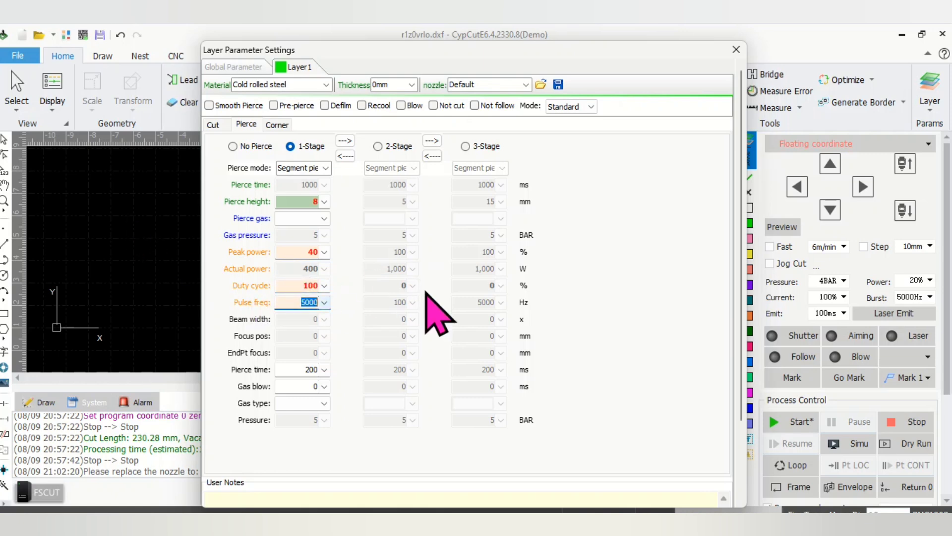
{"action": "type", "text": "1"}
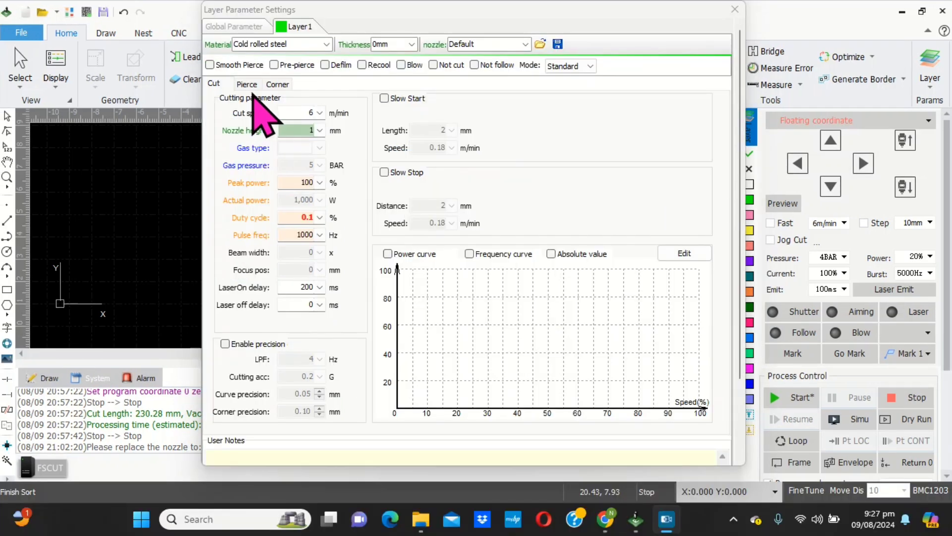
{"action": "left_click", "coordinate": [250, 85]}
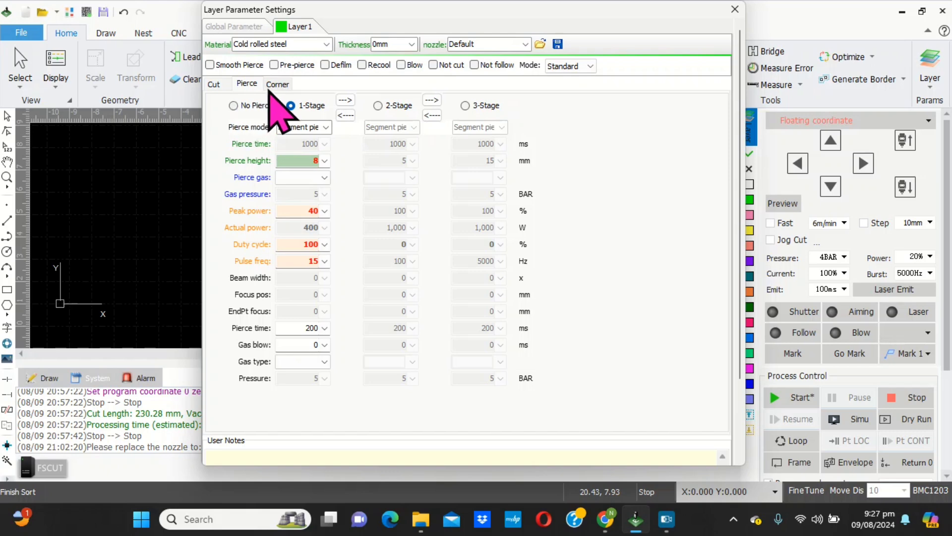
- In Corner settings, enable Vibration suppress and Leadline Technique with Lead Circle and Lead Down, leaving MJ Length off
{"action": "left_click", "coordinate": [273, 87]}
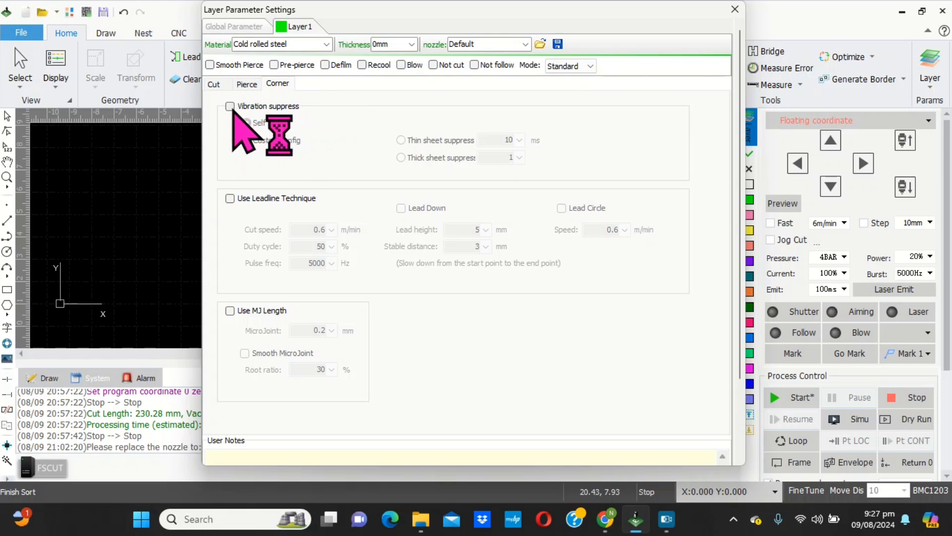
{"action": "left_click", "coordinate": [231, 107]}
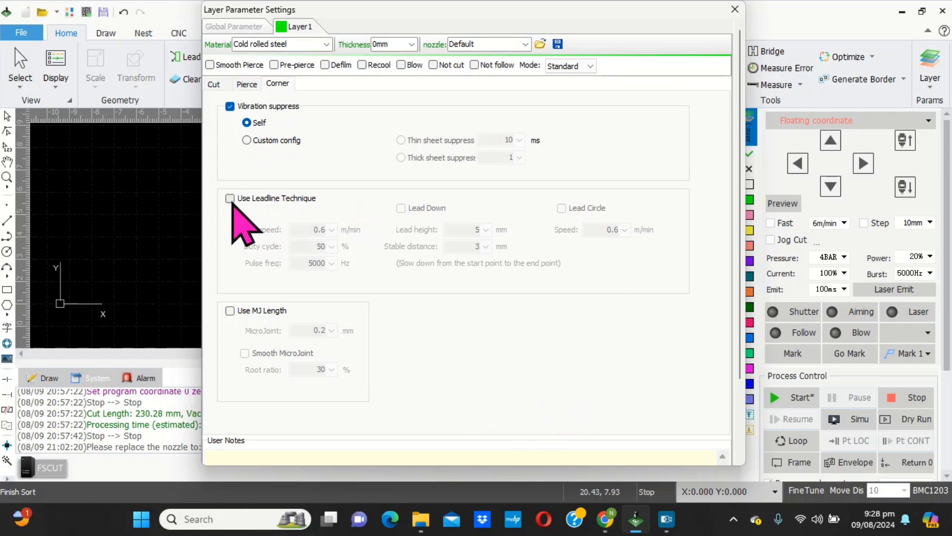
{"action": "left_click", "coordinate": [230, 198]}
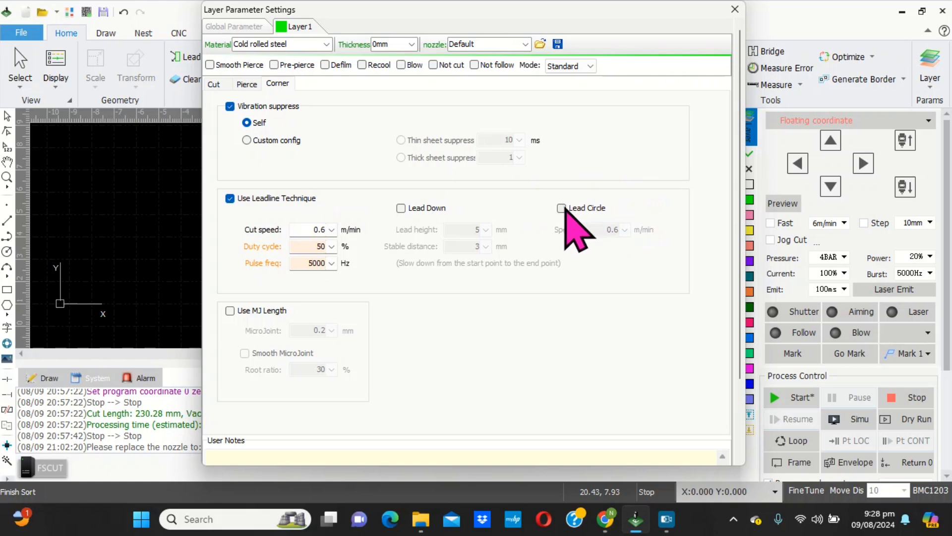
{"action": "left_click", "coordinate": [562, 208]}
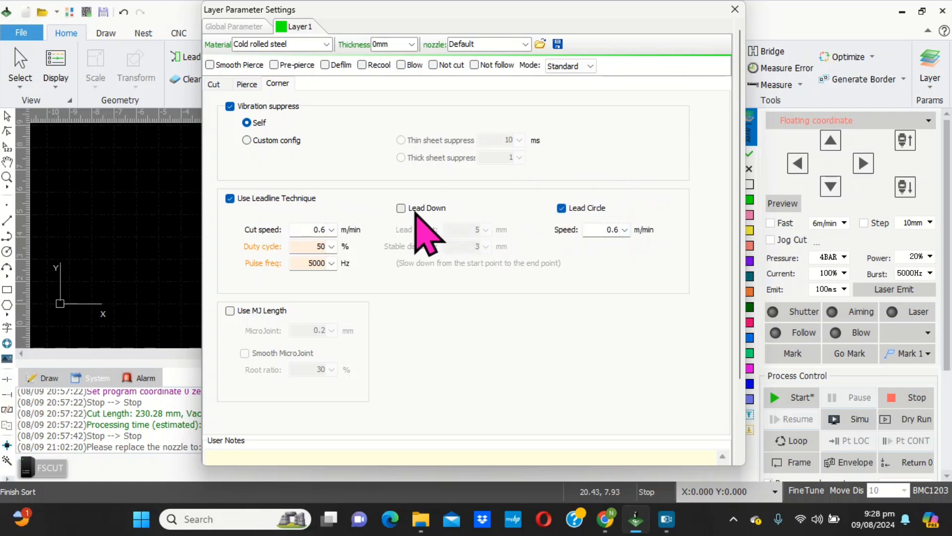
{"action": "left_click", "coordinate": [401, 208]}
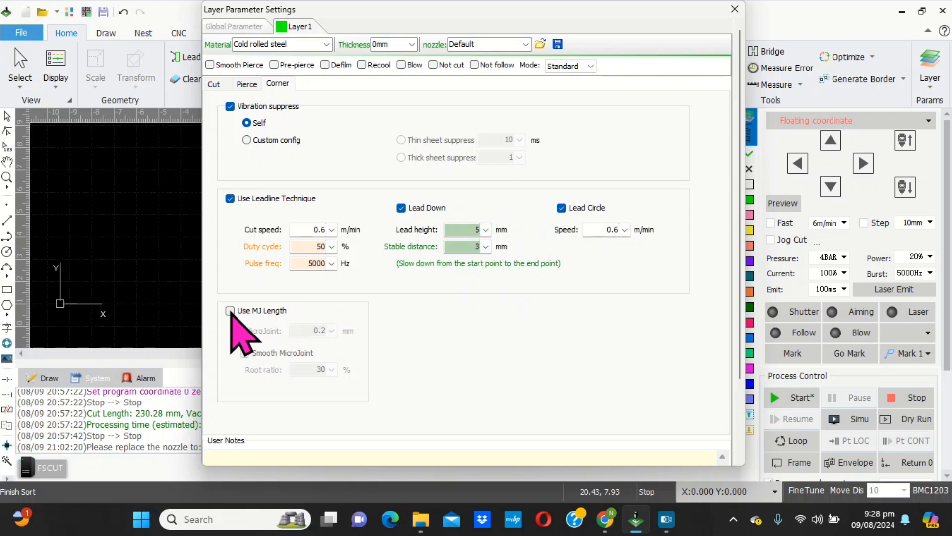
{"action": "left_click", "coordinate": [230, 310]}
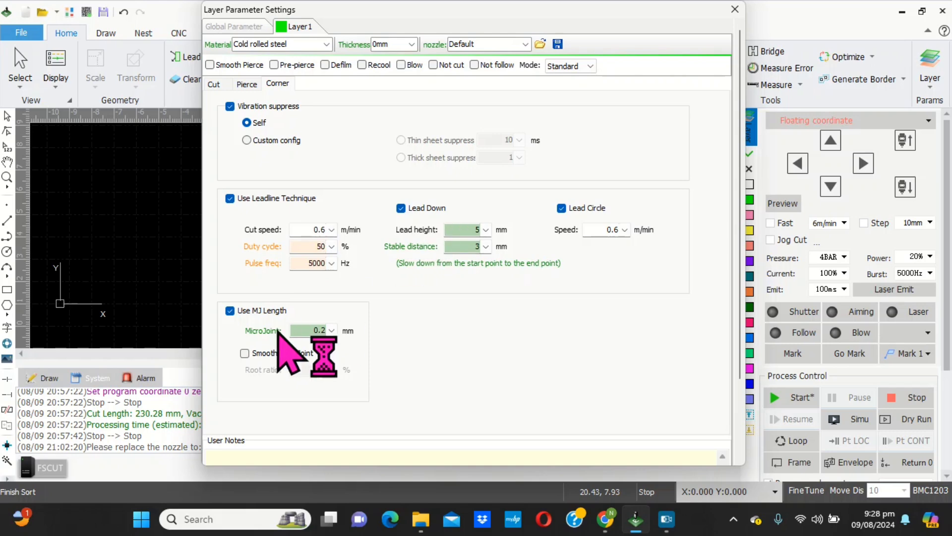
{"action": "left_click", "coordinate": [230, 311]}
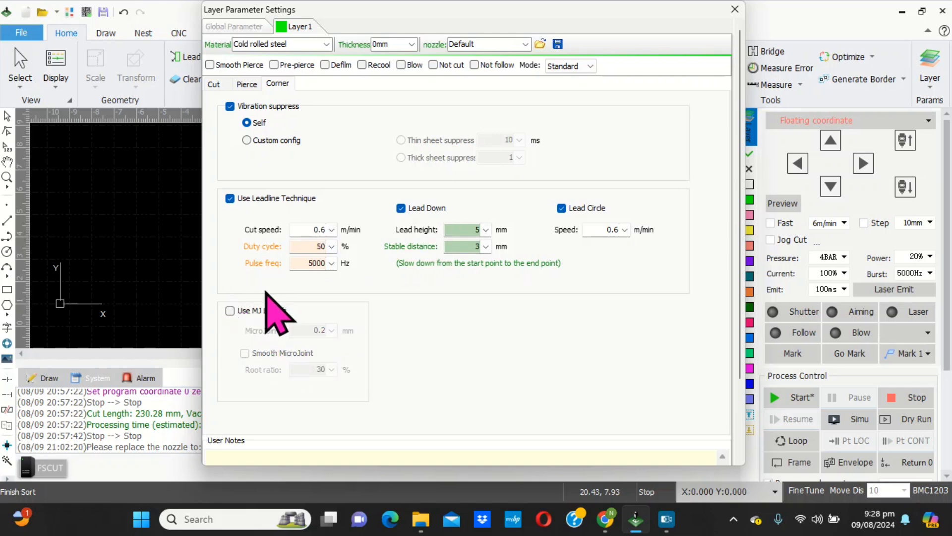
- Clear Lead Down, Lead Circle and Vibration suppress, keeping only the leadline technique, and return to Cut settings
{"action": "left_click", "coordinate": [401, 209]}
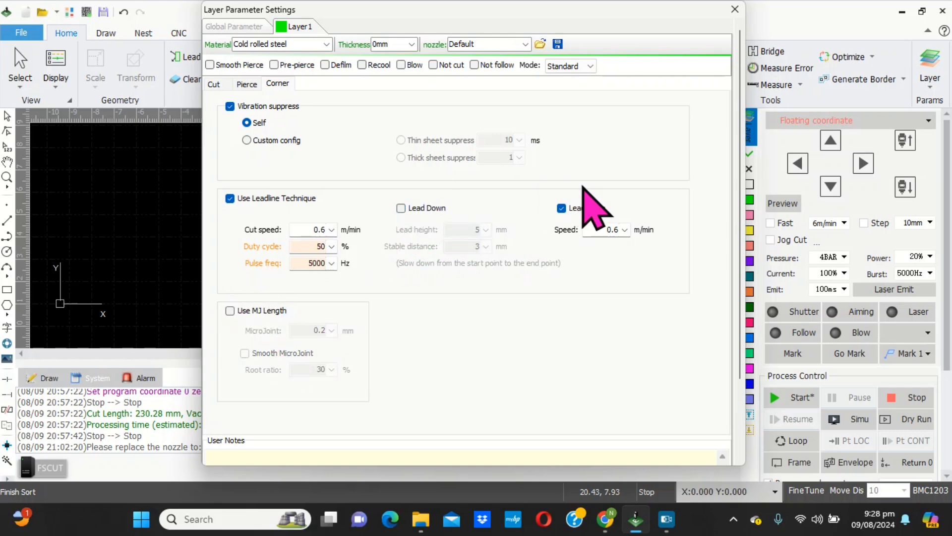
{"action": "left_click", "coordinate": [562, 208]}
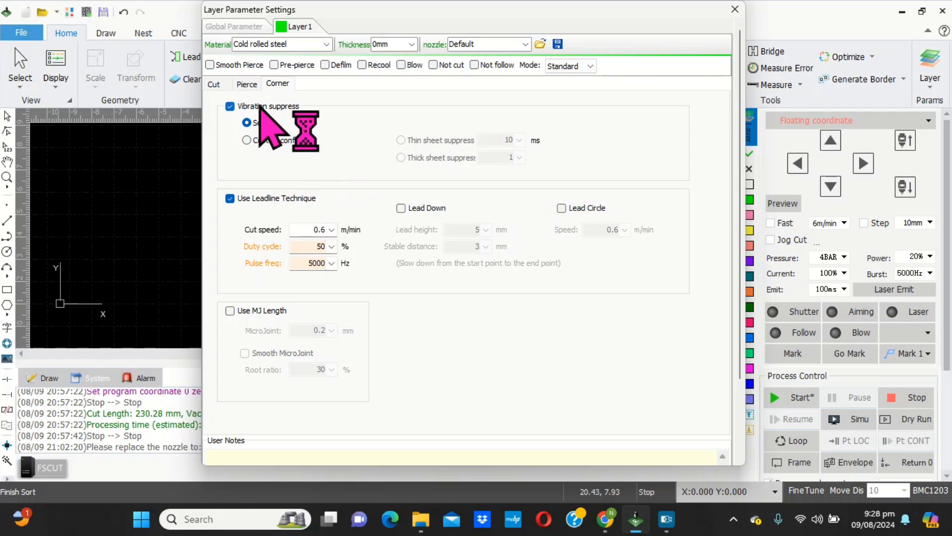
{"action": "left_click", "coordinate": [247, 141]}
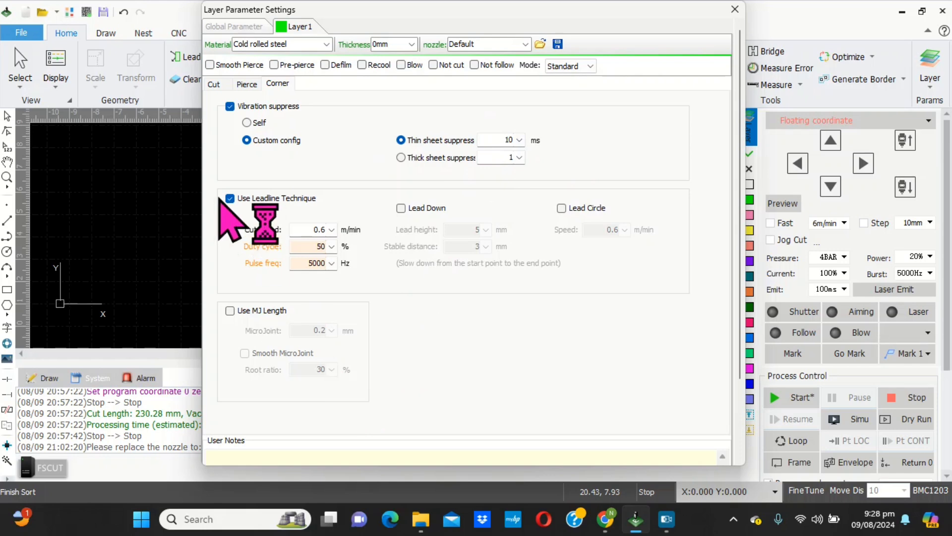
{"action": "left_click", "coordinate": [230, 107]}
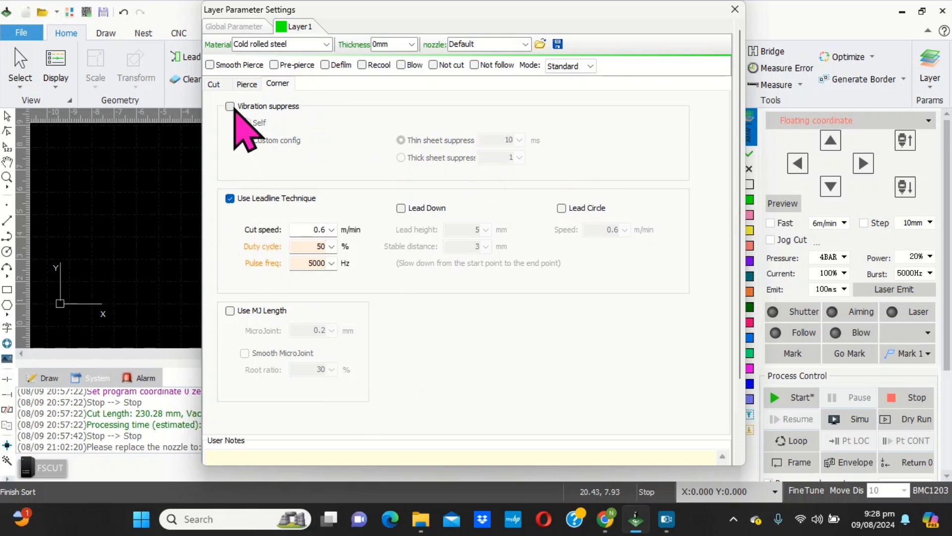
{"action": "left_click", "coordinate": [214, 84]}
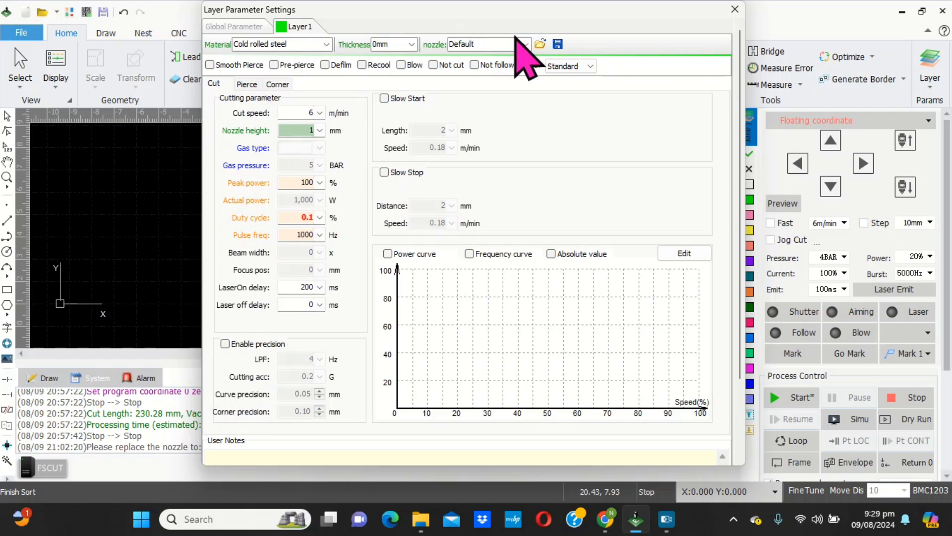
- Keep Cold rolled steel and set thickness to 2MM and nozzle to 1.2D
{"action": "left_click", "coordinate": [327, 44]}
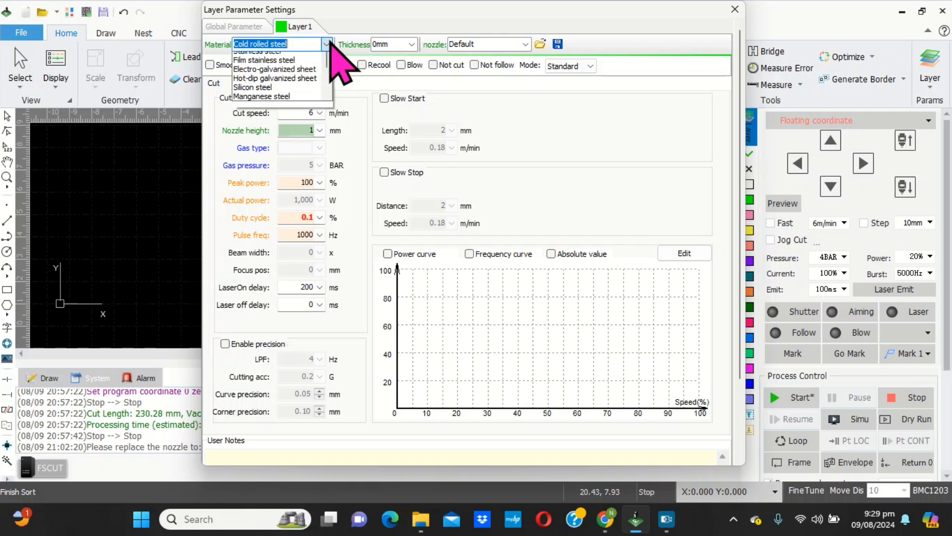
{"action": "left_click", "coordinate": [427, 69]}
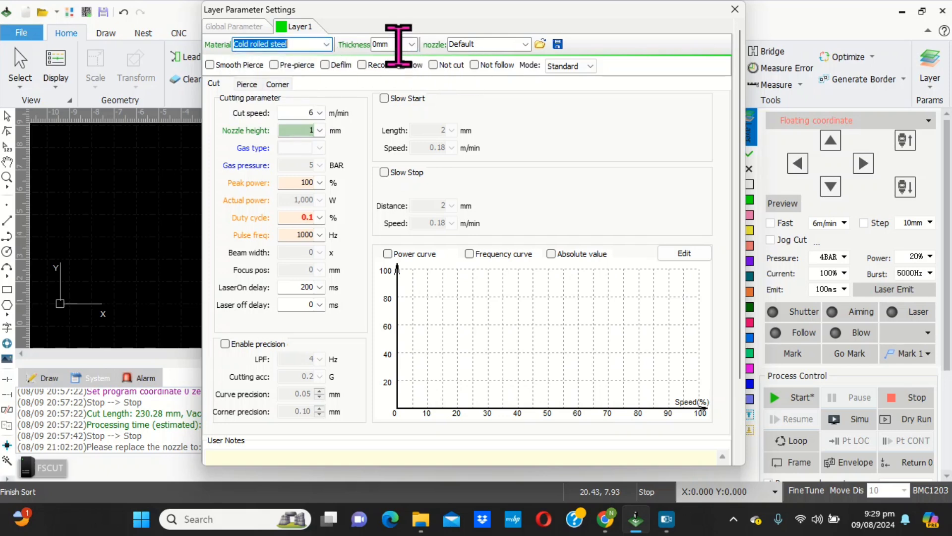
{"action": "double_click", "coordinate": [399, 44]}
{"action": "type", "text": "2MM"}
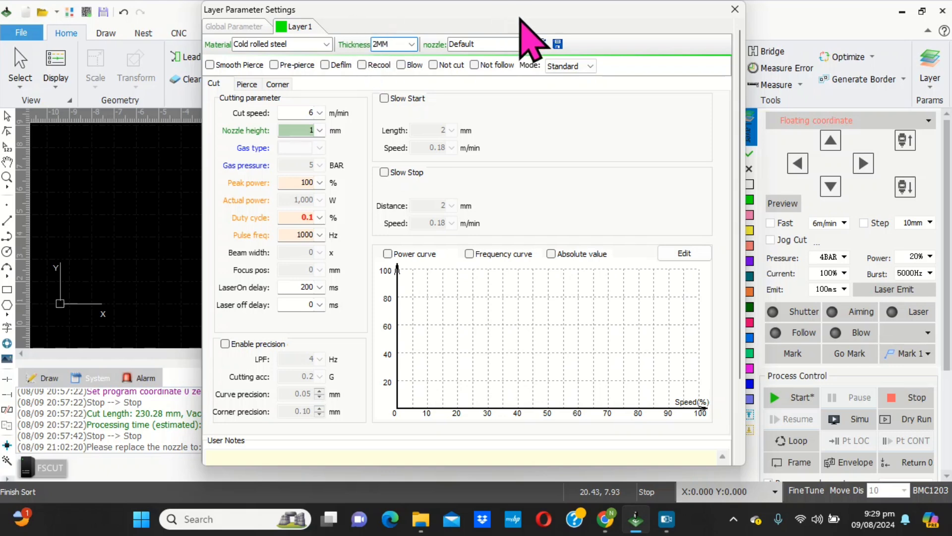
{"action": "double_click", "coordinate": [511, 42]}
{"action": "type", "text": "1.2D"}
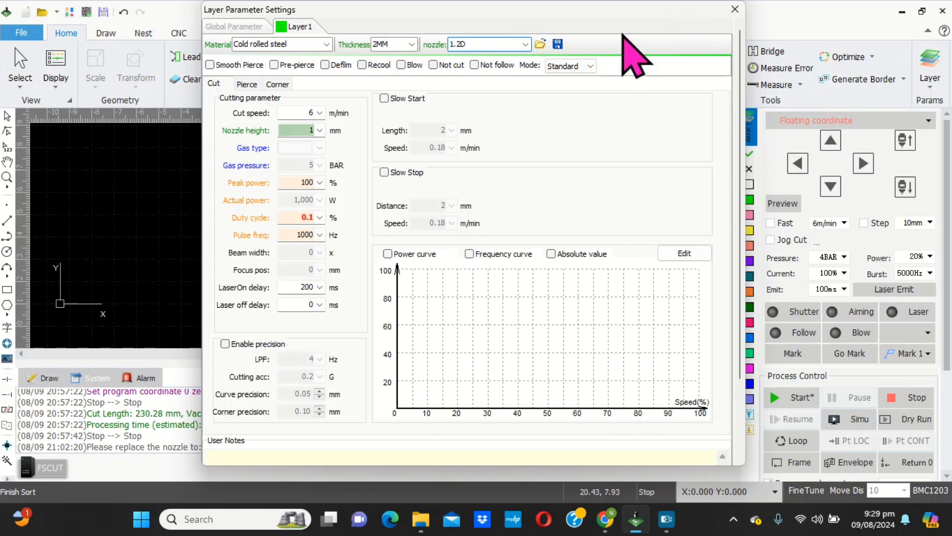
- Save the layer parameters as a material library file named 2MM
{"action": "left_click", "coordinate": [558, 43]}
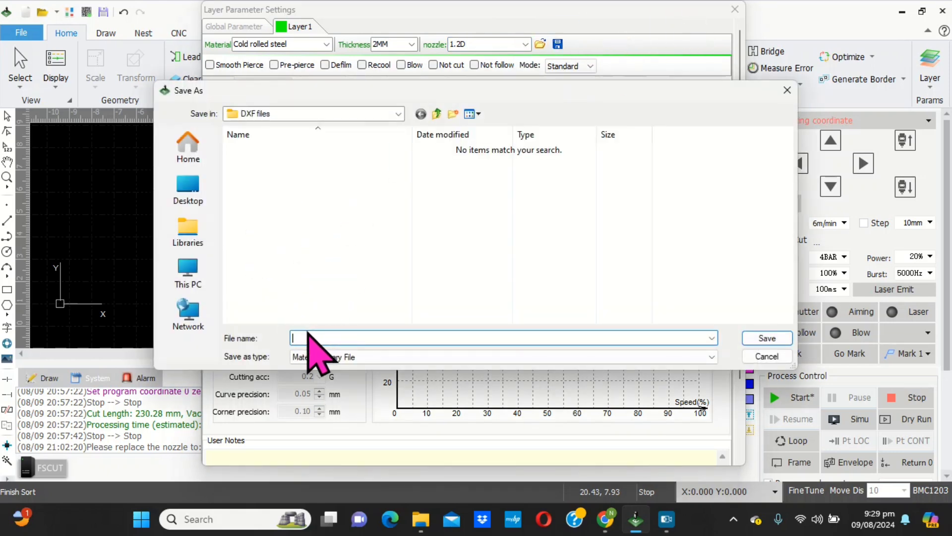
{"action": "type", "text": "2MM"}
{"action": "key", "text": "Return"}
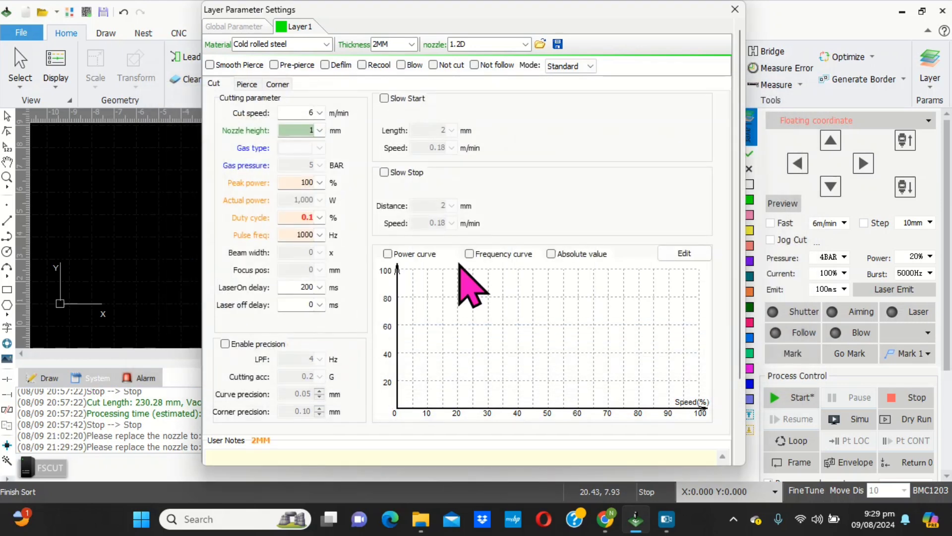
- Load 2MM.fsm over the current process parameters, then close Layer Parameter Settings
{"action": "left_click", "coordinate": [540, 44]}
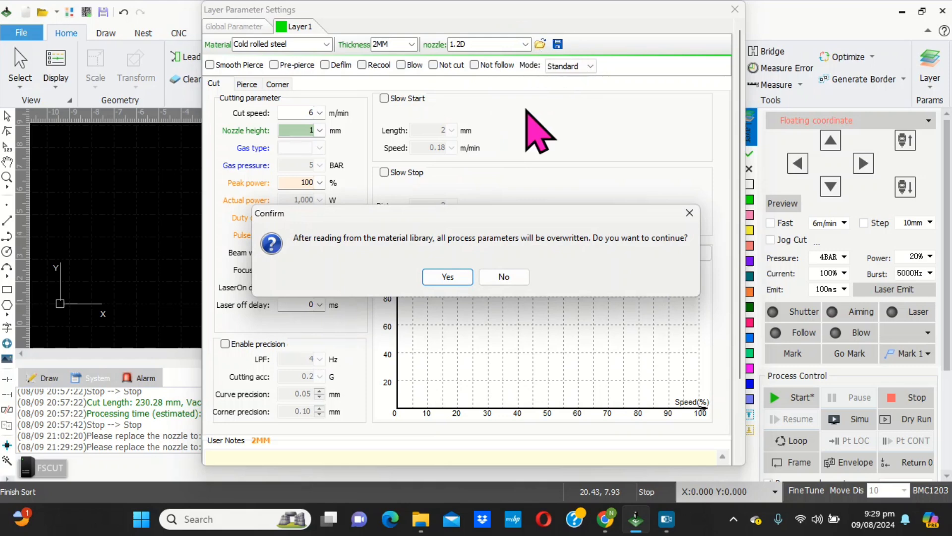
{"action": "left_click", "coordinate": [456, 277]}
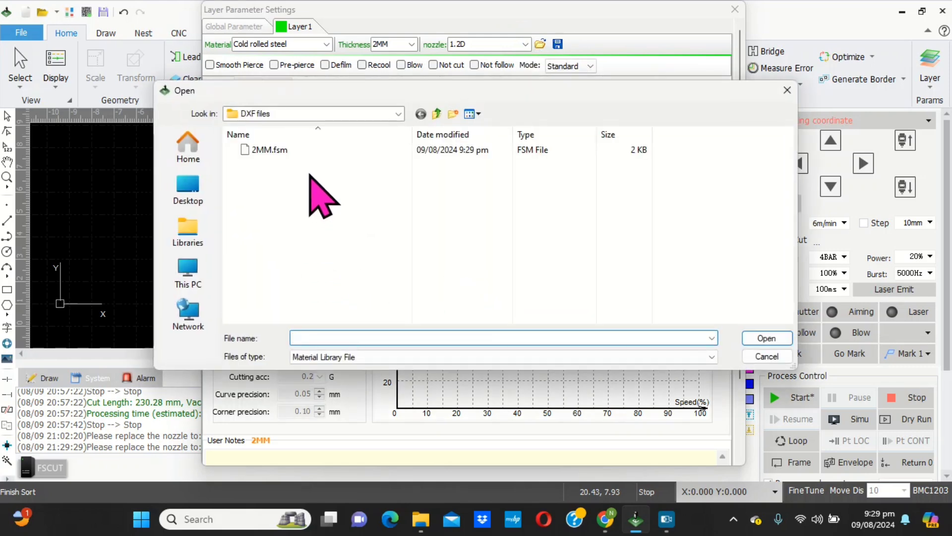
{"action": "double_click", "coordinate": [277, 148]}
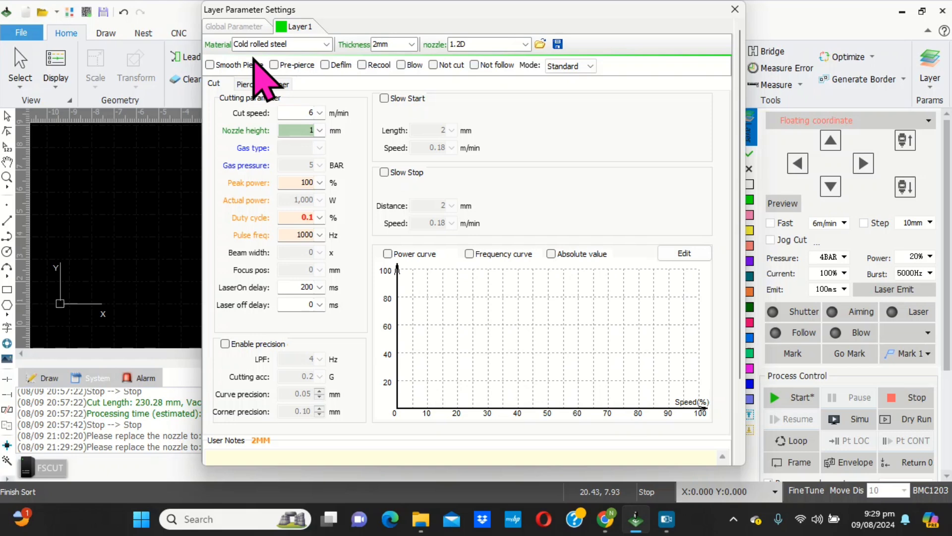
{"action": "left_click", "coordinate": [253, 58]}
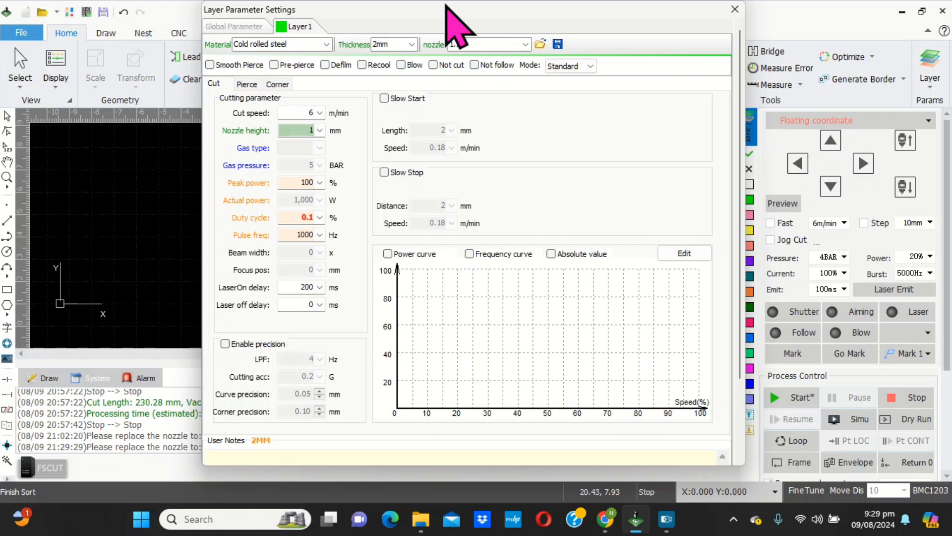
{"action": "left_click", "coordinate": [735, 9]}
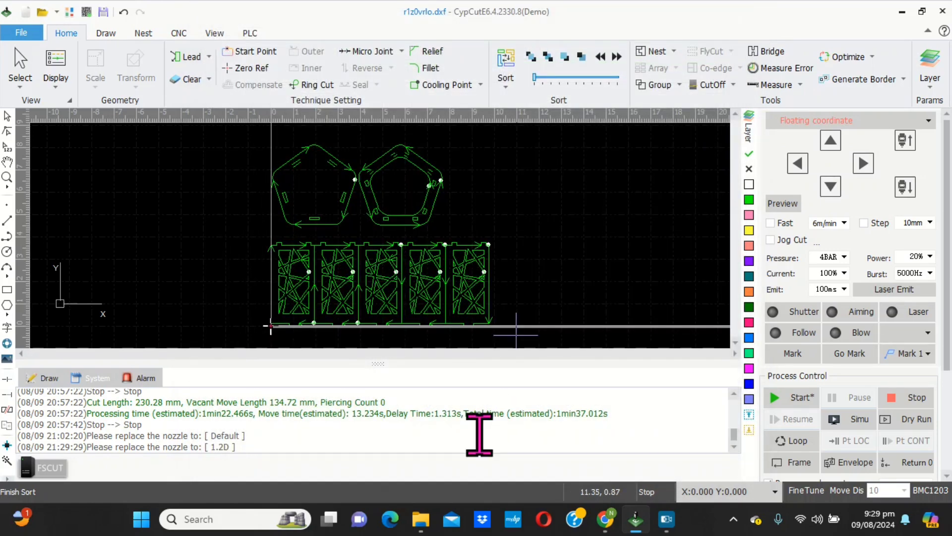